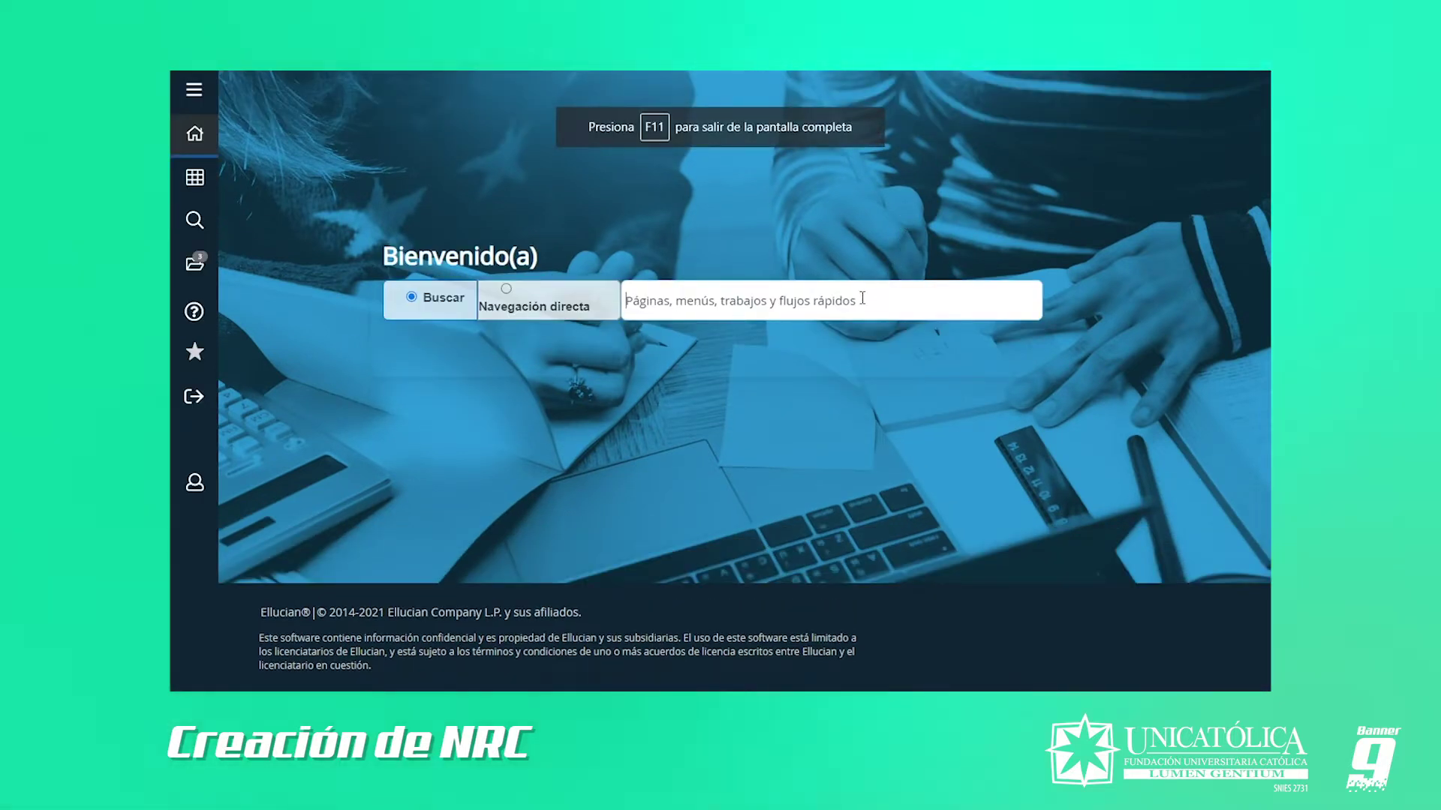
# Open Crear Programación Académica (PROGAC) for term 202201 with the NRC field left blank.
pyautogui.write('PROGAC')
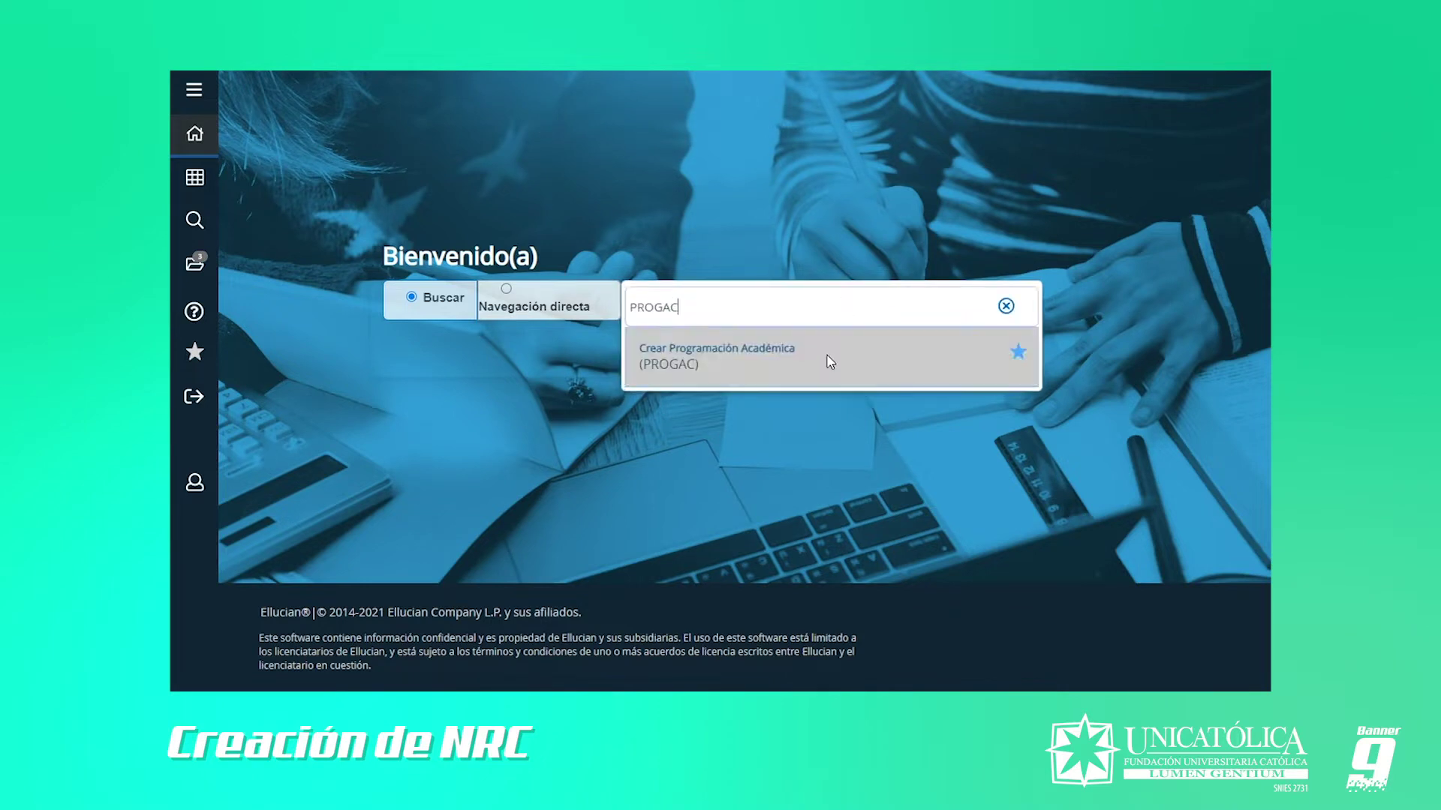
pyautogui.click(829, 358)
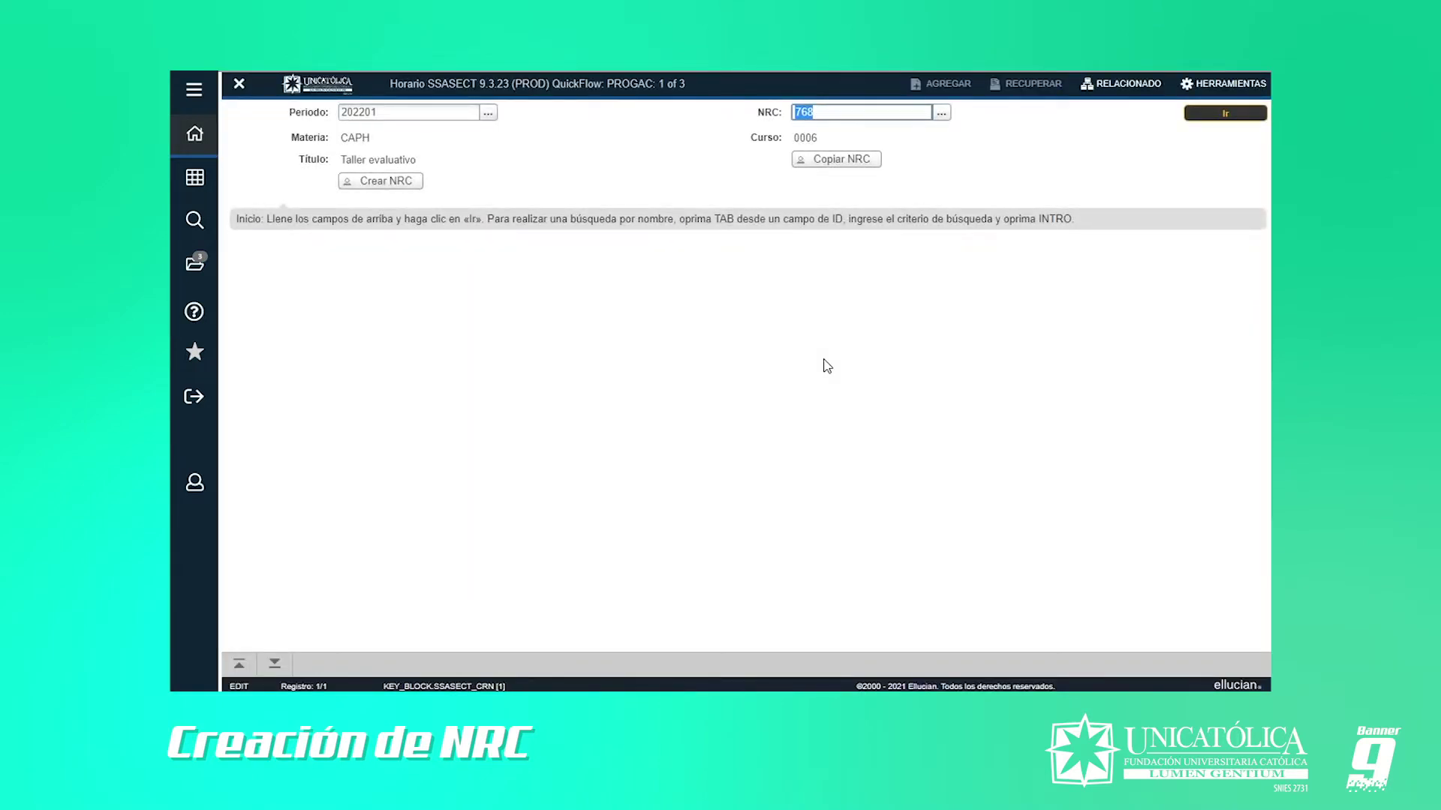
pyautogui.click(433, 112)
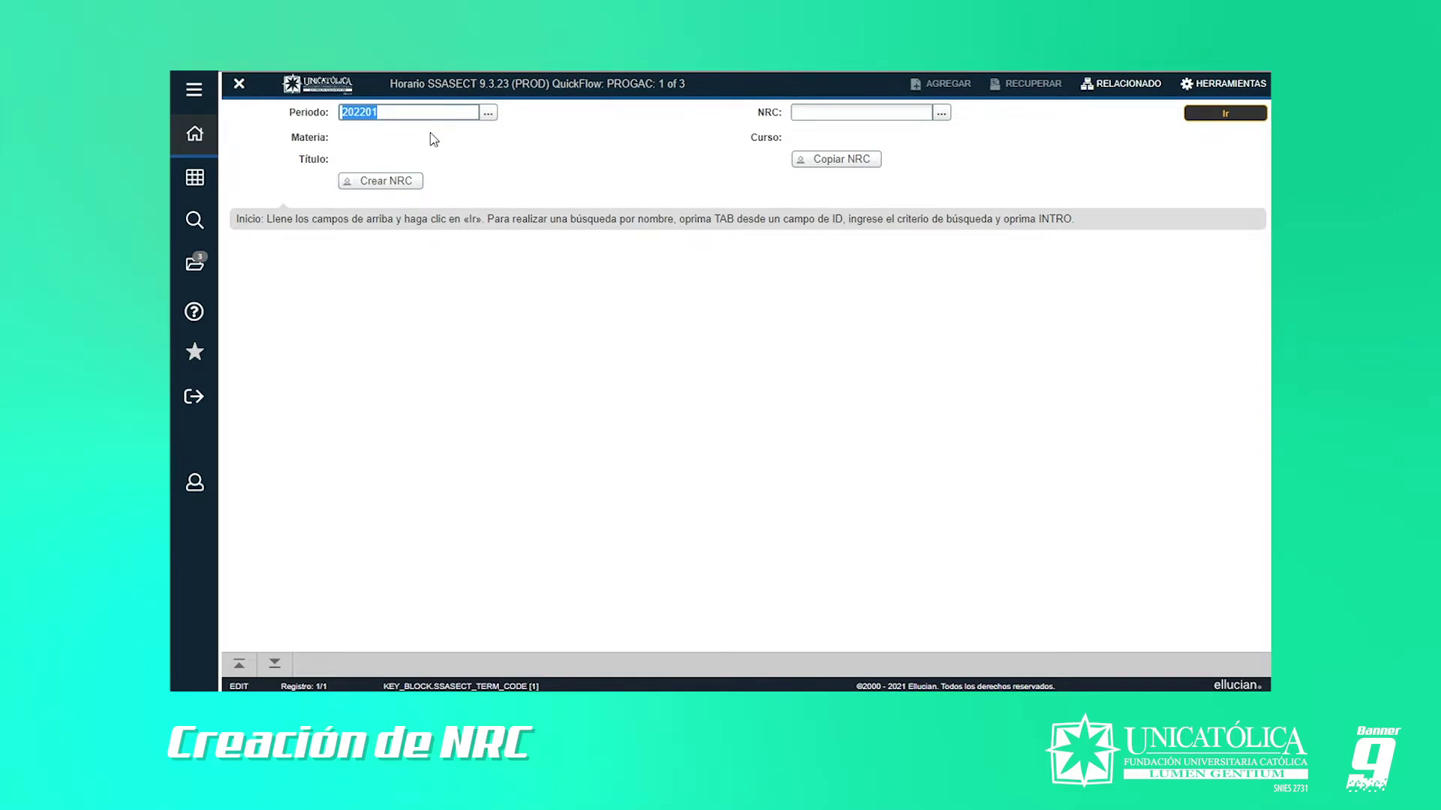
# Start a new NRC with subject CAPH, course number 0006 and section 04.
pyautogui.click(405, 184)
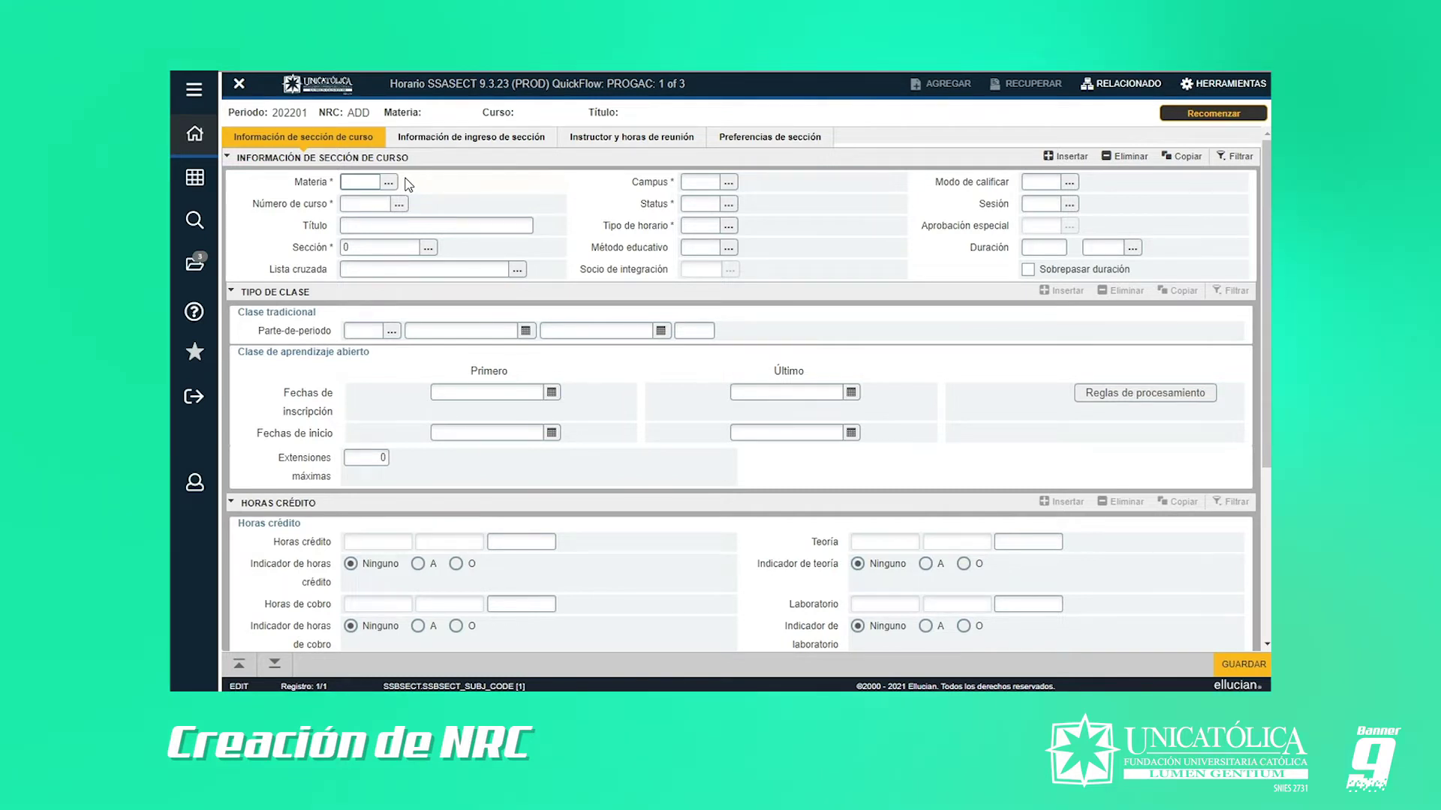
pyautogui.write('CAPH')
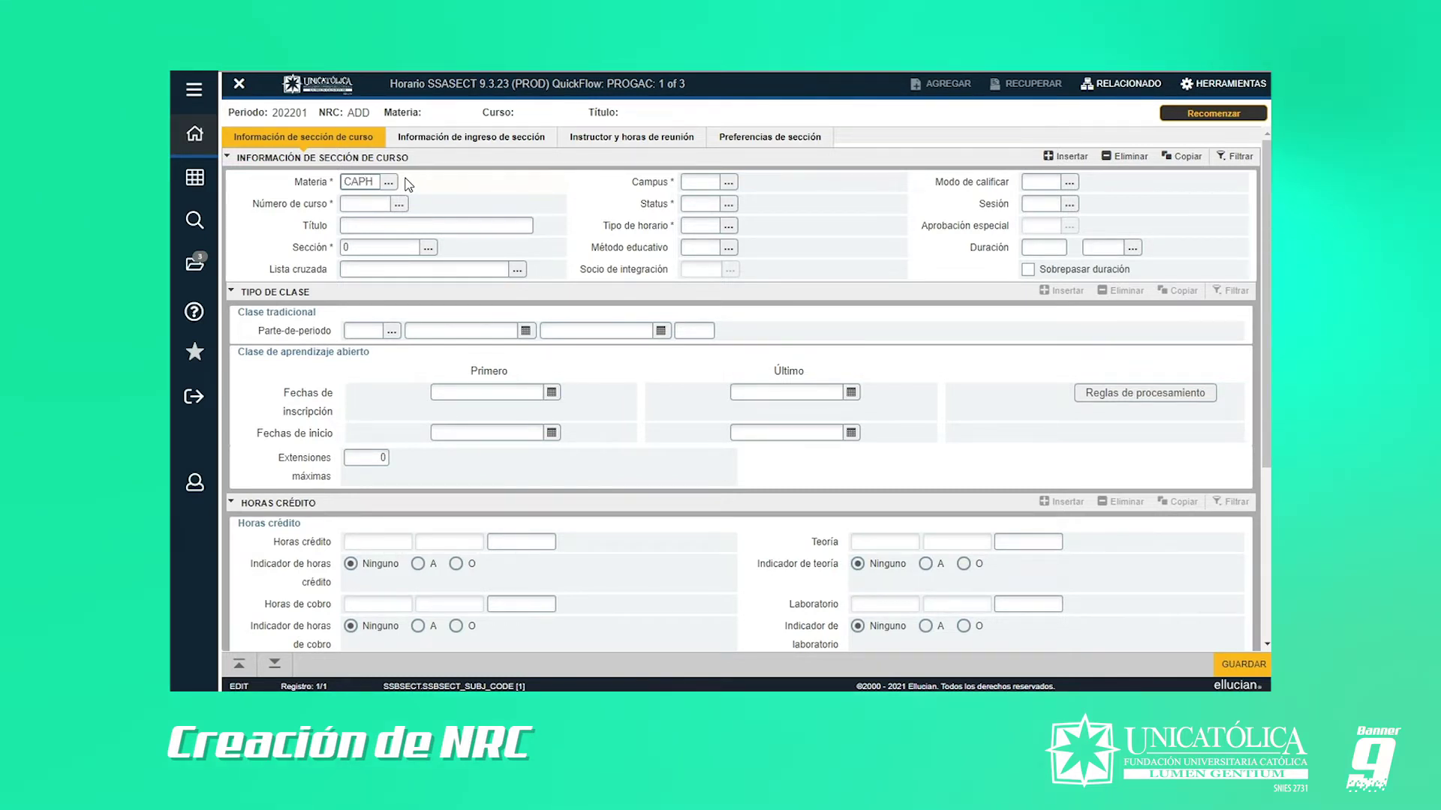
pyautogui.press('Tab')
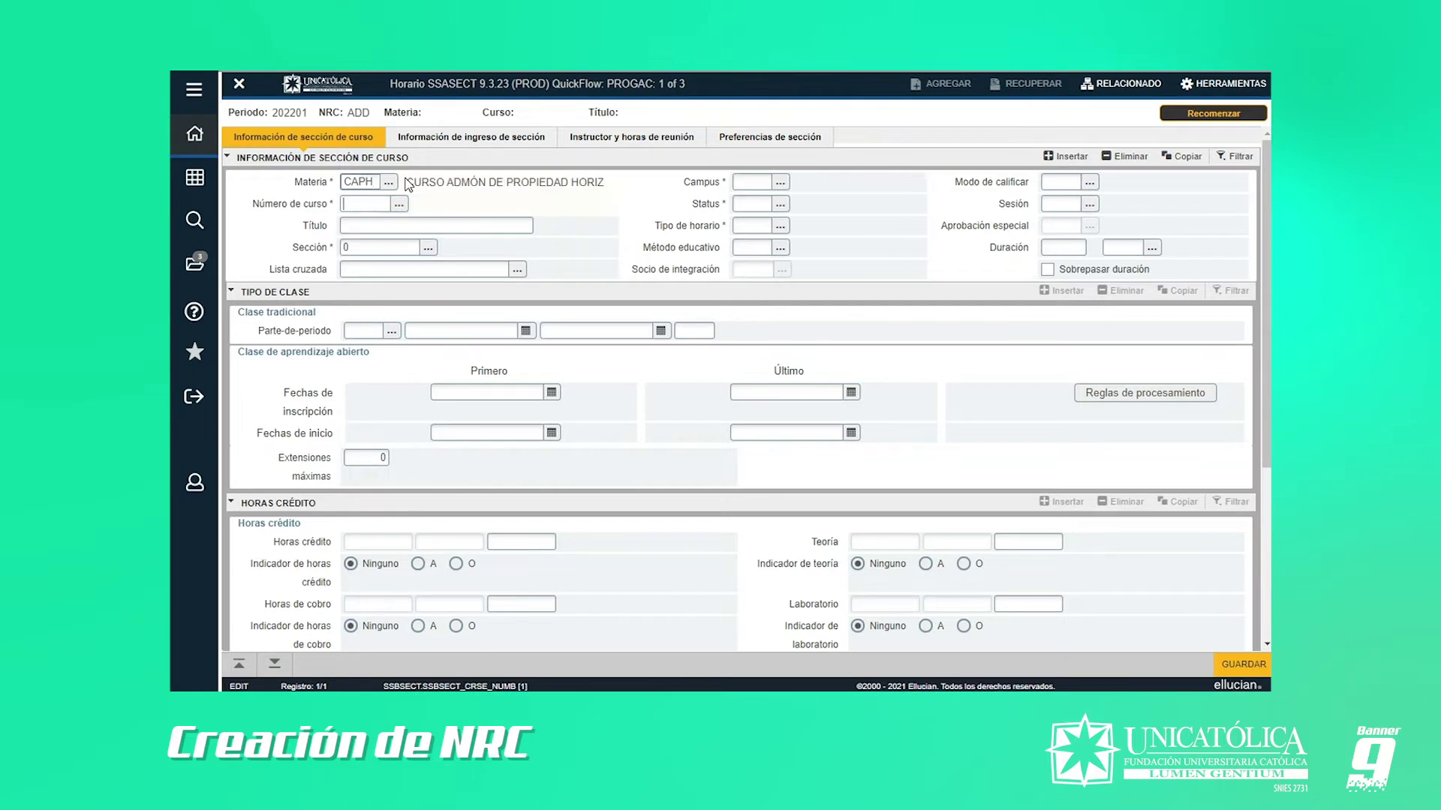
pyautogui.write('0006')
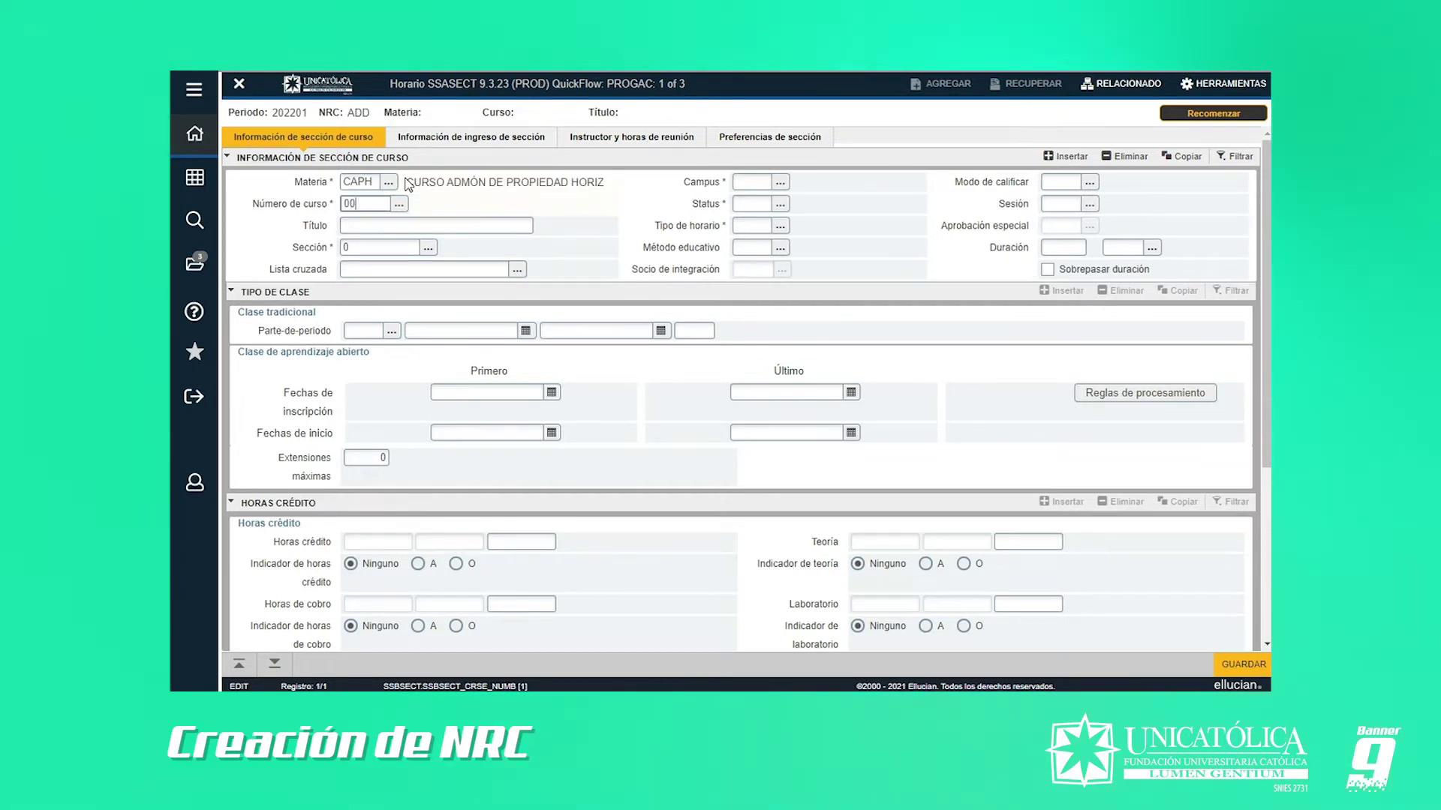
pyautogui.click(434, 227)
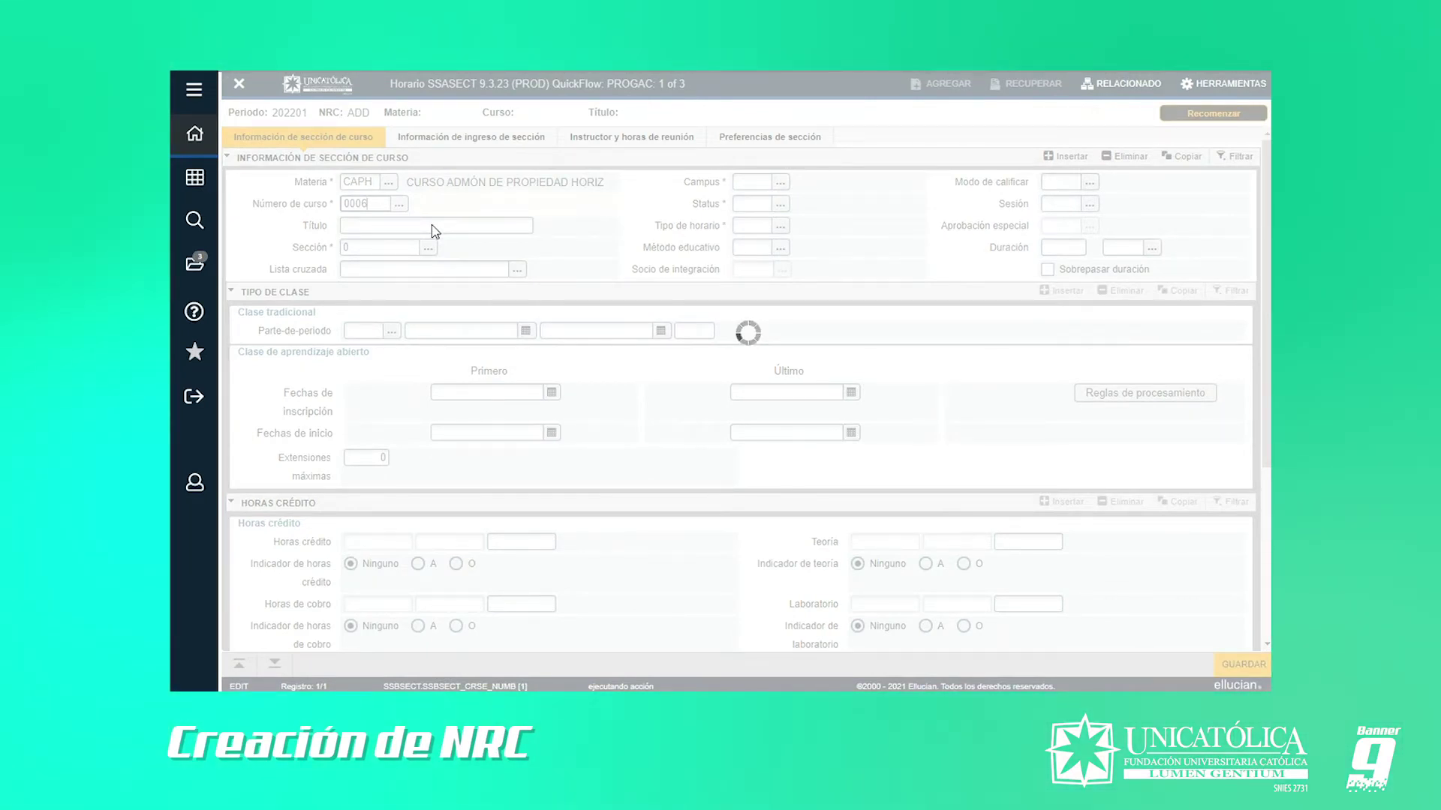
pyautogui.click(394, 250)
pyautogui.write('04')
# Set campus CAL, schedule type TEP, instructional method P, grading mode S and session D.
pyautogui.click(747, 182)
pyautogui.write('CAL')
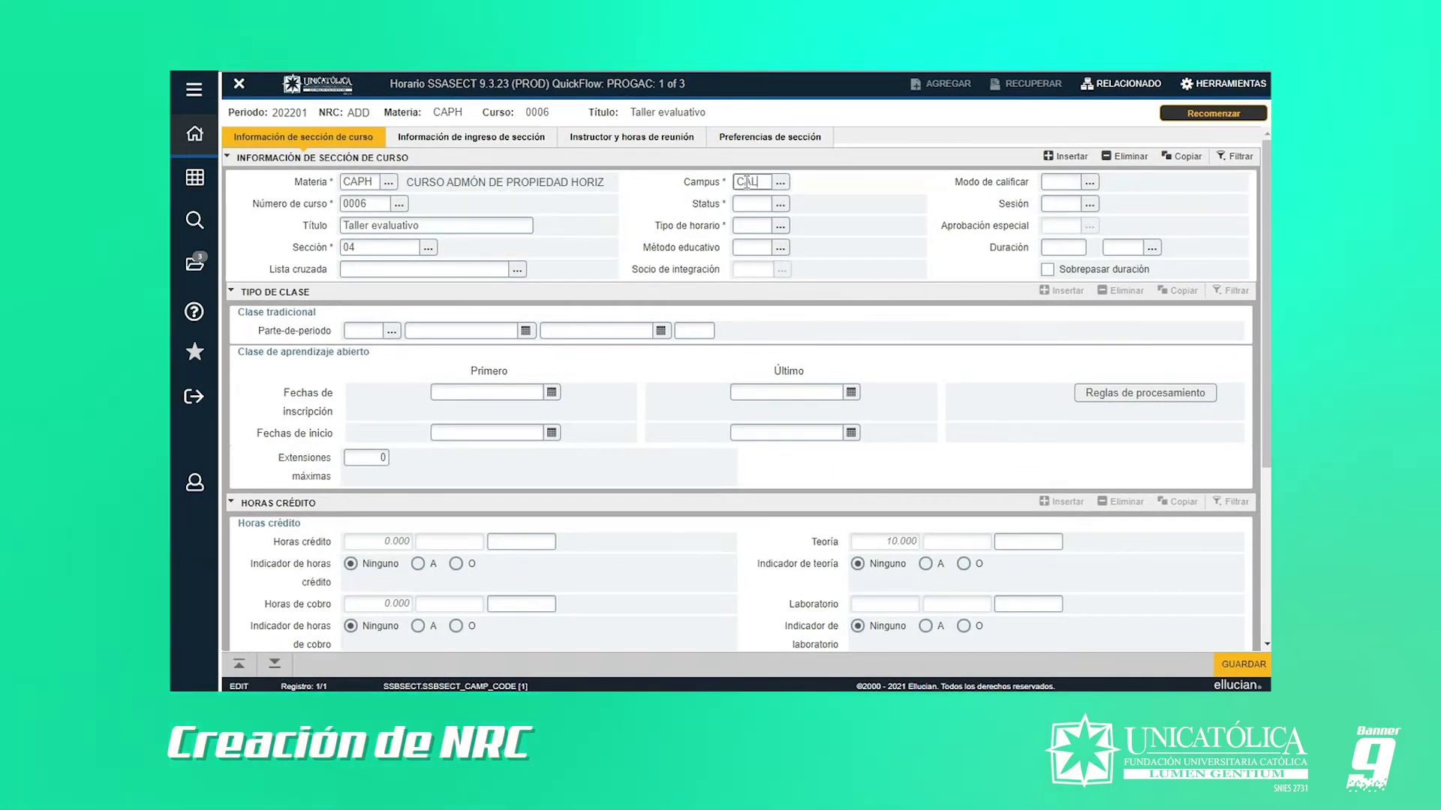
pyautogui.press('Tab')
pyautogui.click(749, 226)
pyautogui.write('TEP')
pyautogui.click(749, 248)
pyautogui.write('P')
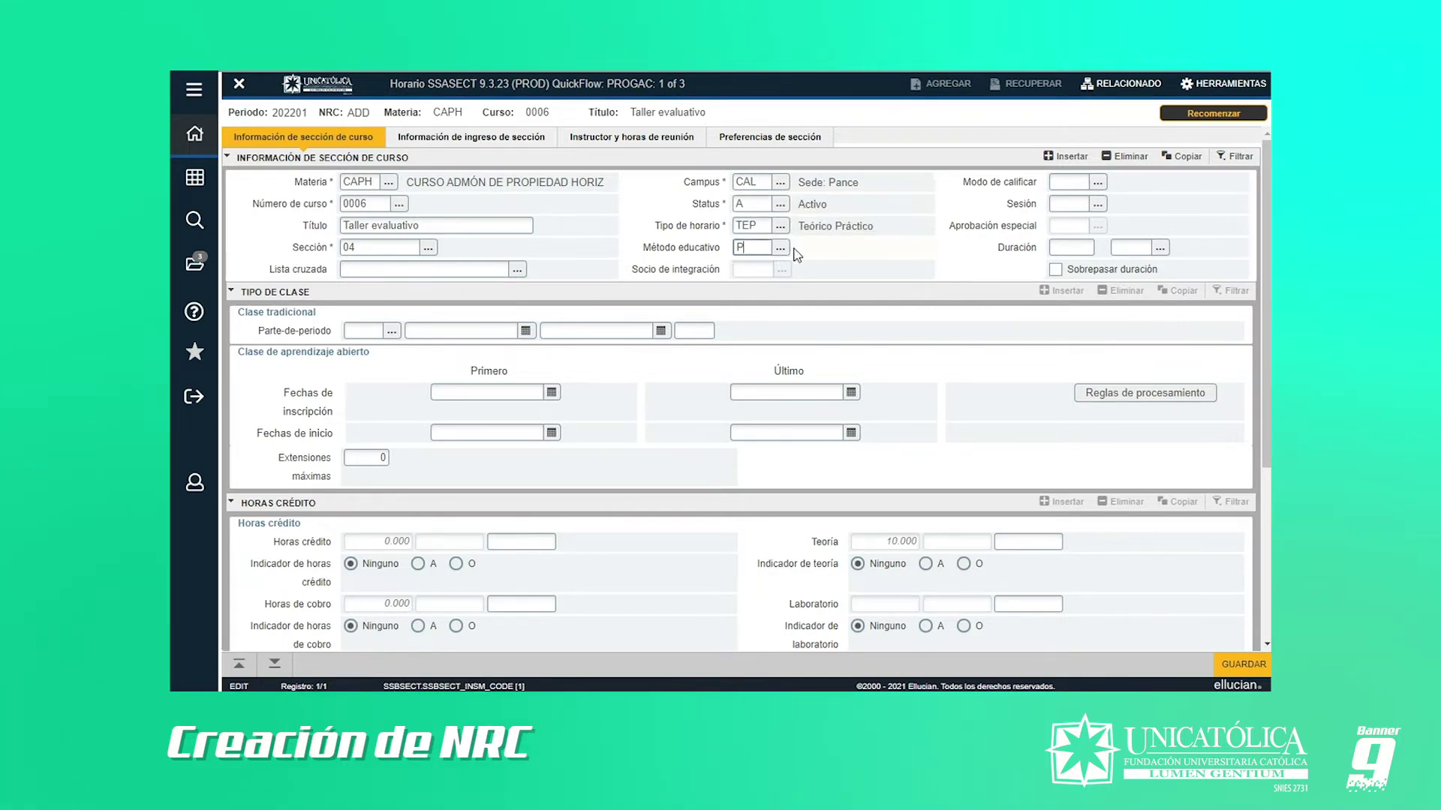
pyautogui.click(1060, 184)
pyautogui.write('S')
pyautogui.click(1074, 204)
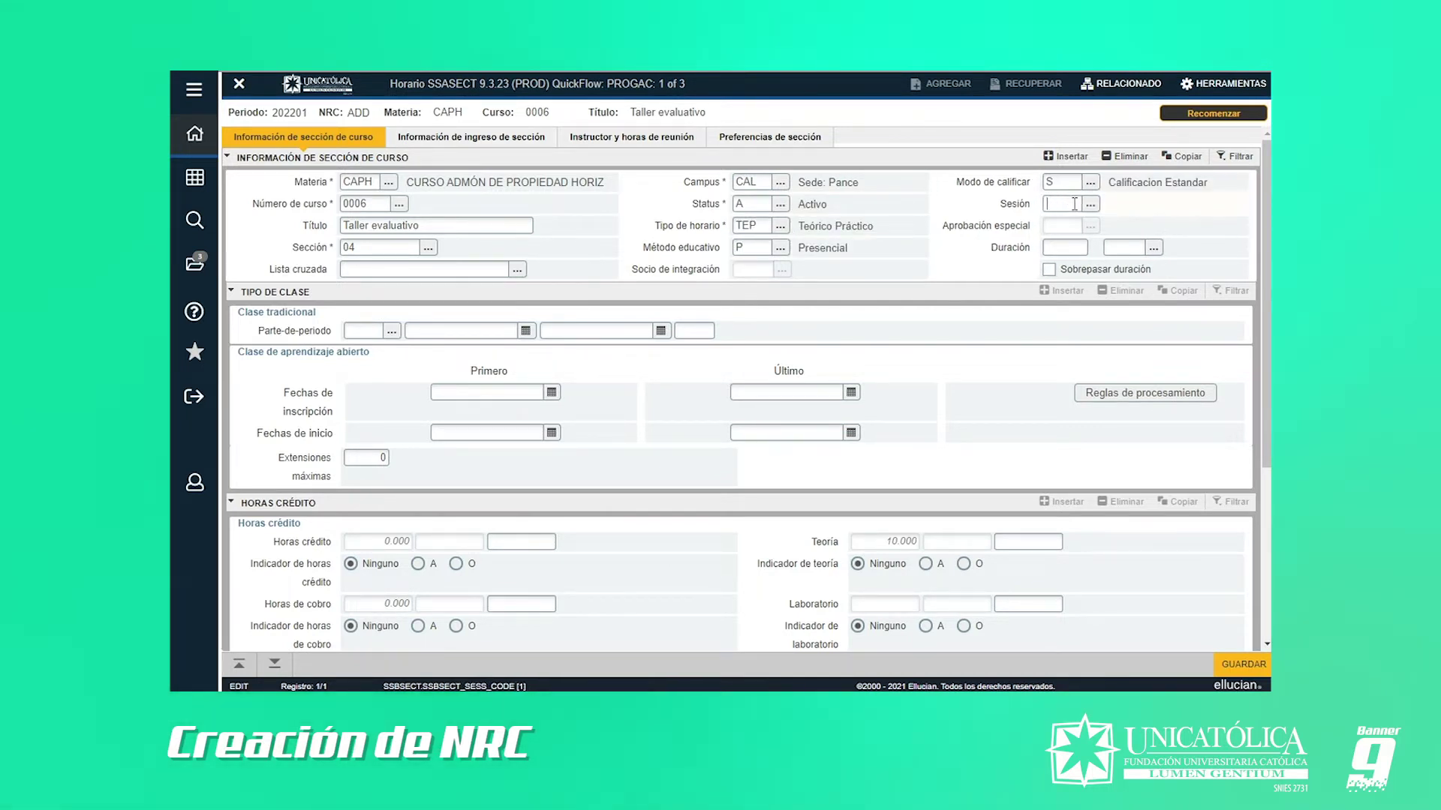
pyautogui.write('D')
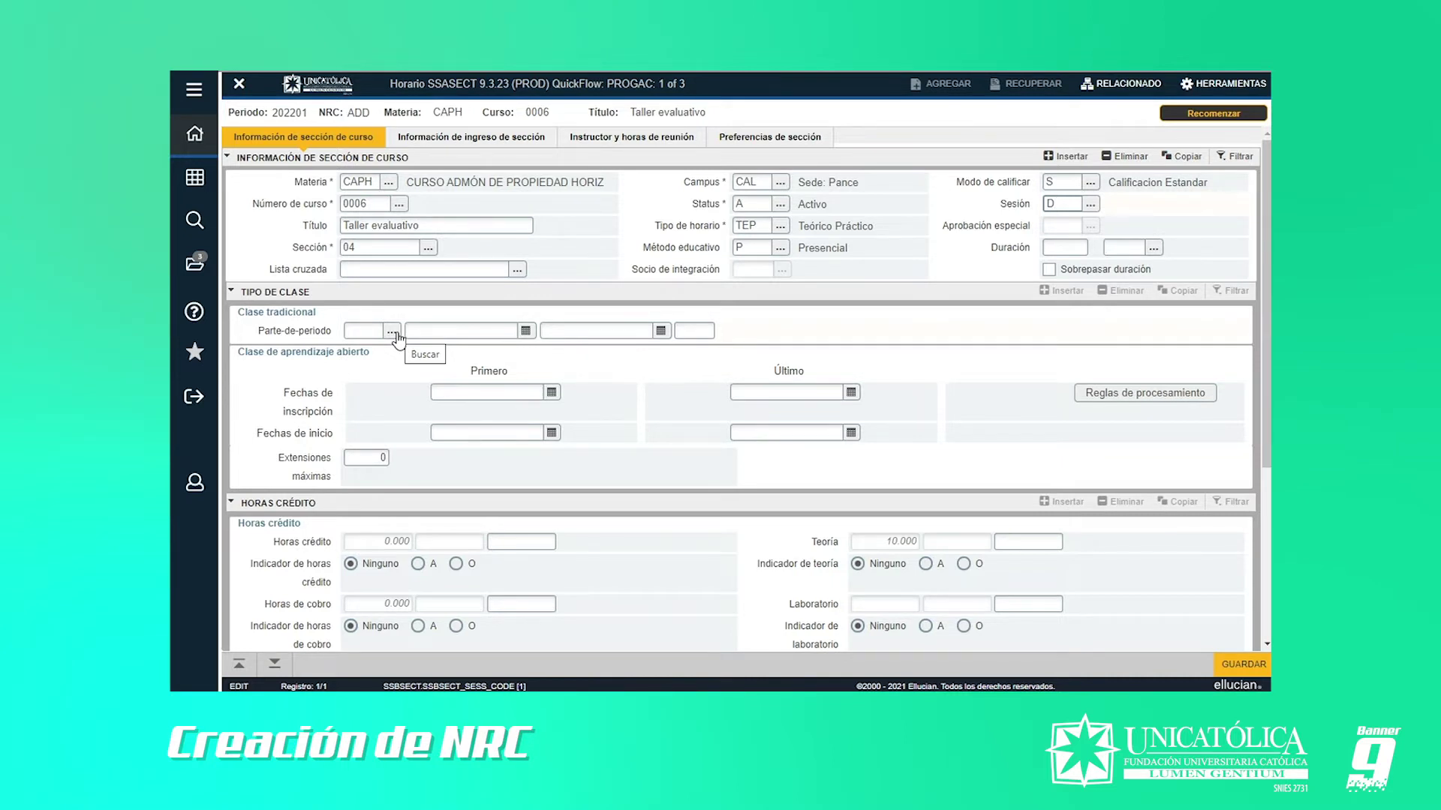
# Assign part of term E, Calendario Educación Continua, covering 04-FEB-2022 to 15-DIC-2022.
pyautogui.click(393, 331)
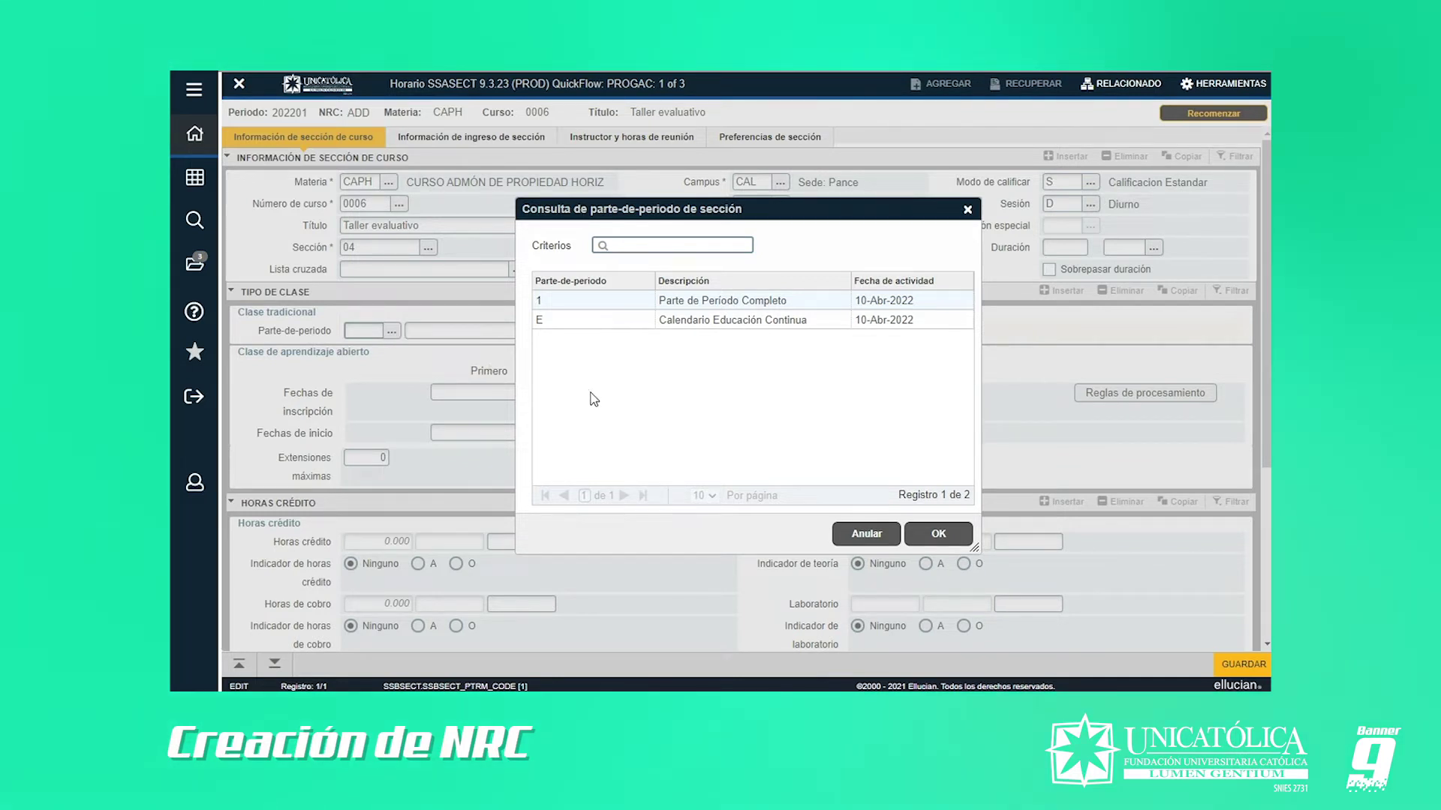
pyautogui.click(723, 321)
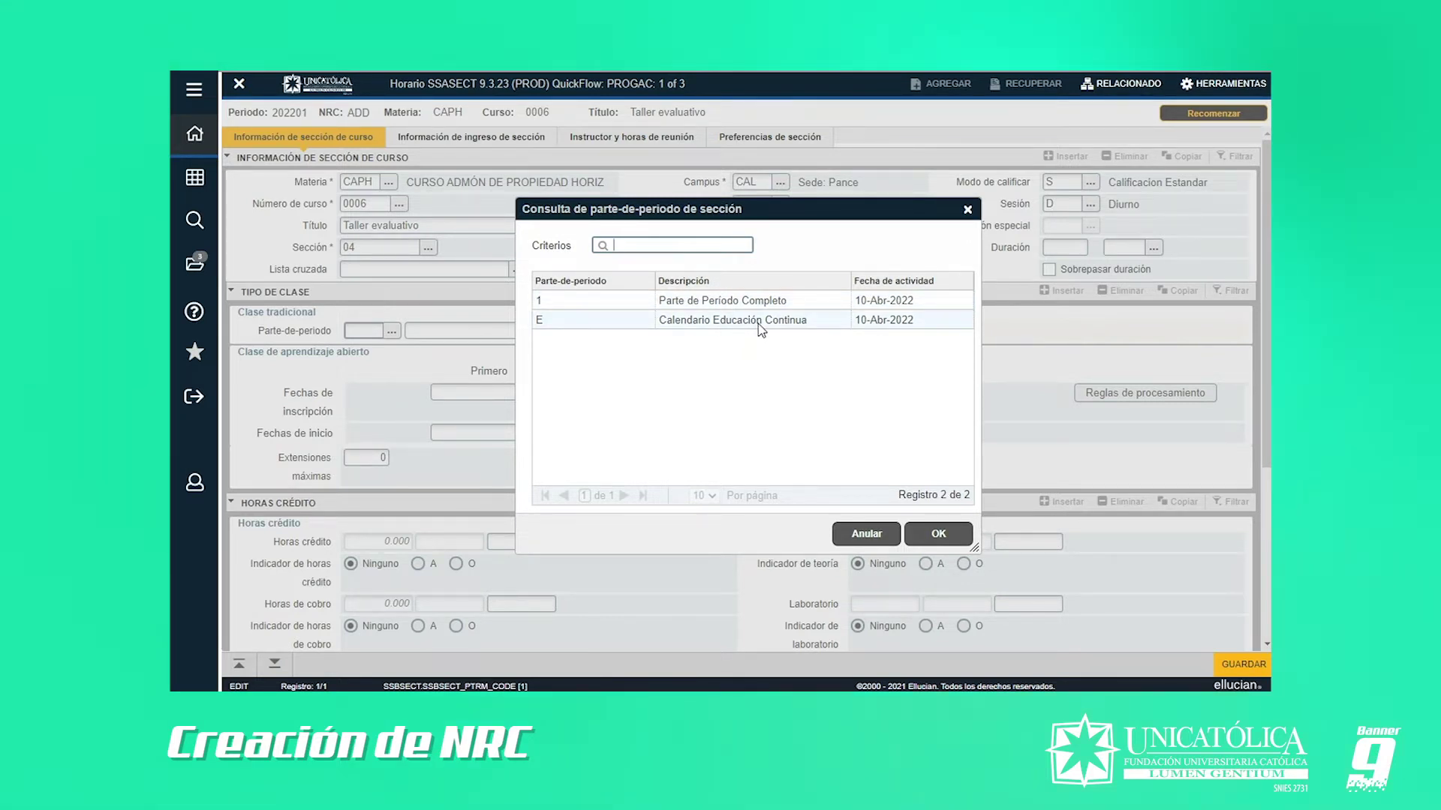
pyautogui.click(938, 533)
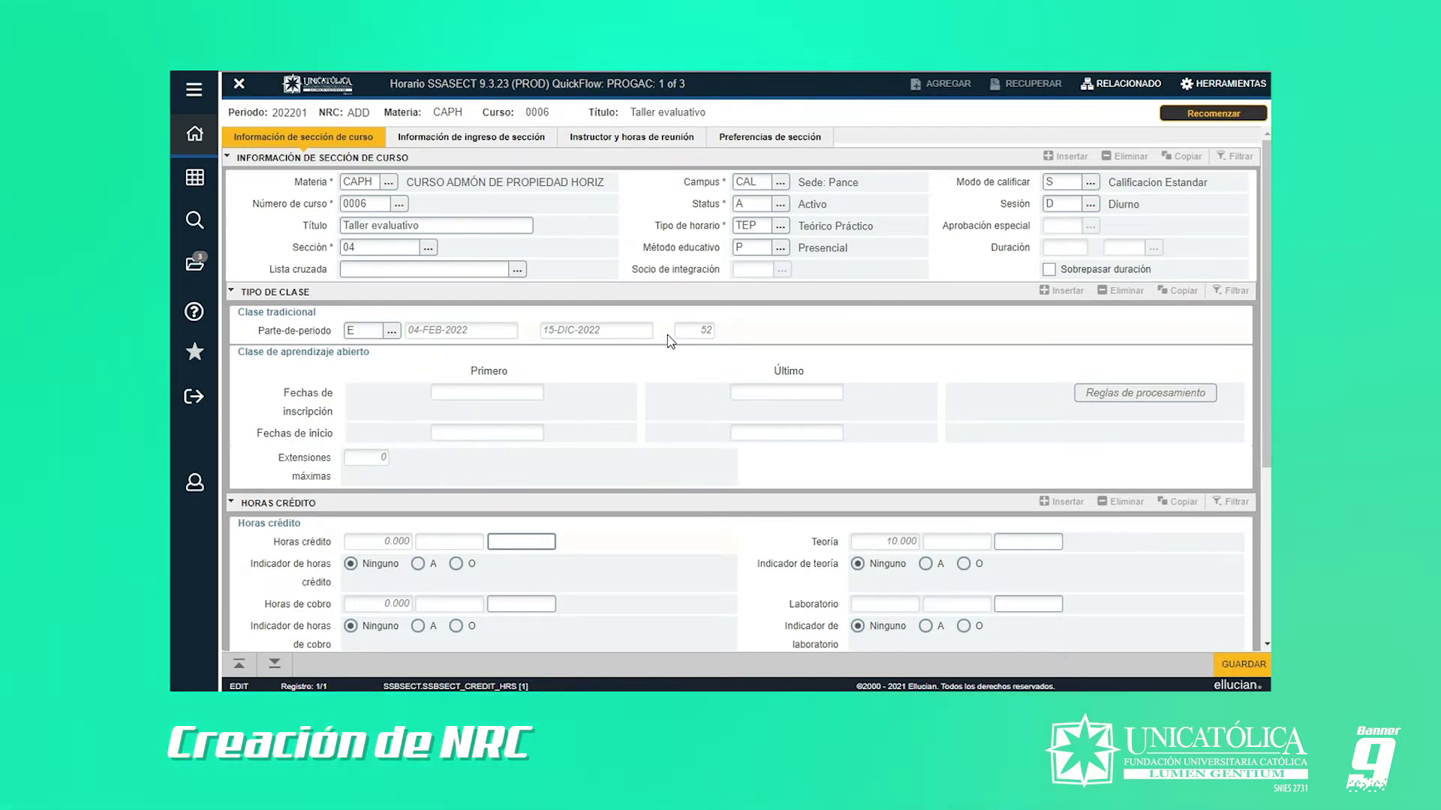
# Save the CAPH 0006 section as NRC 769 and bring up its enrollment details.
pyautogui.scroll(-3, 750, 472)
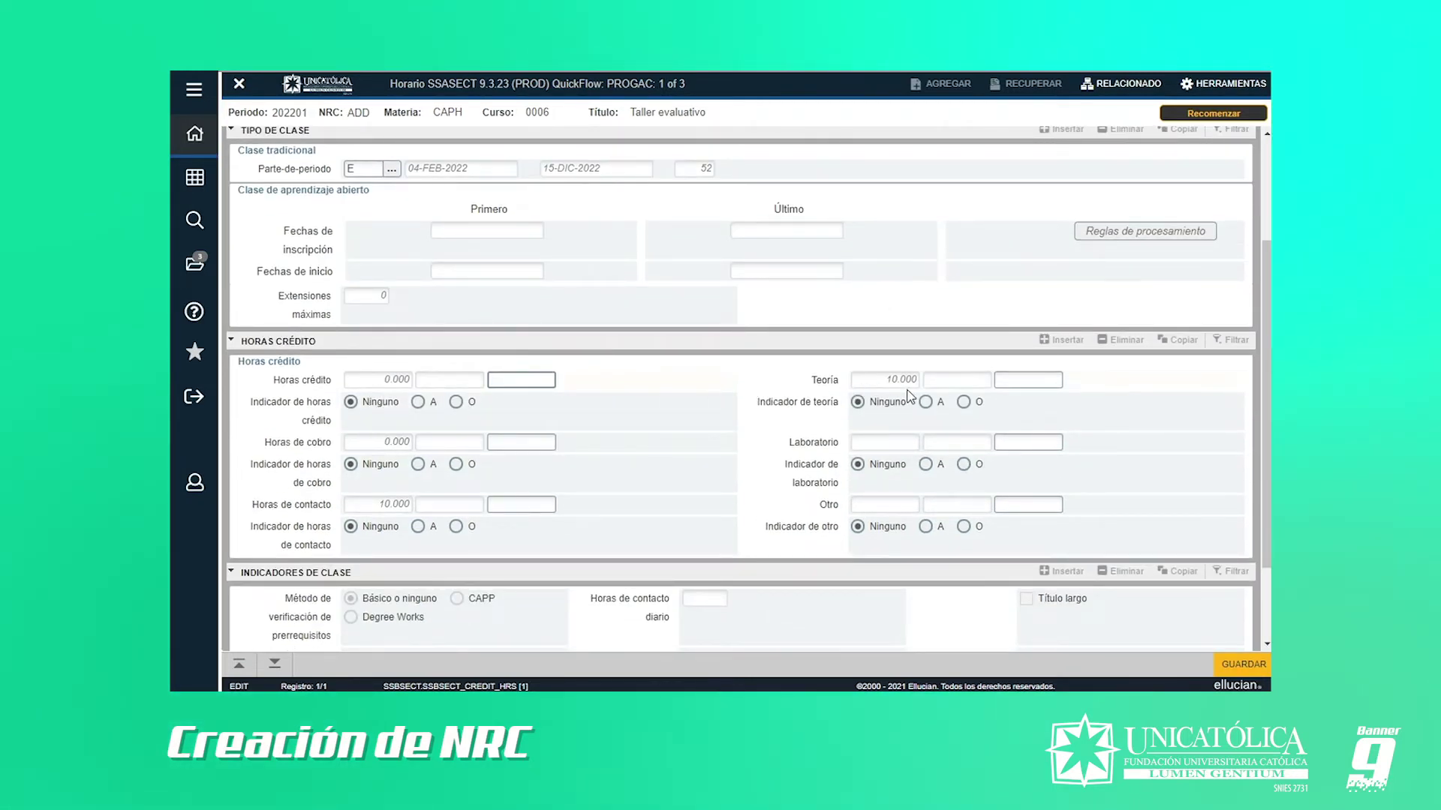
pyautogui.scroll(-2, 908, 395)
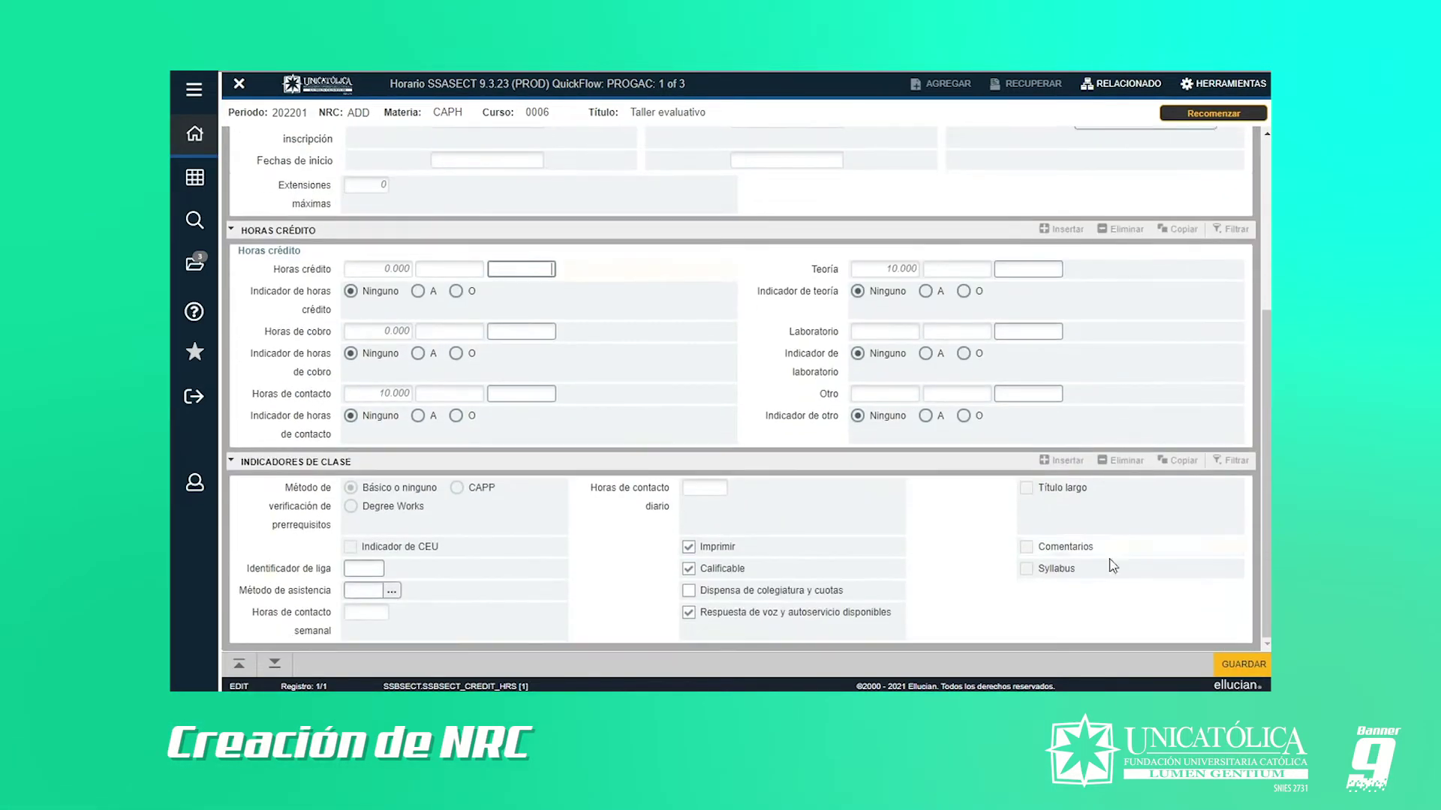
pyautogui.click(1257, 665)
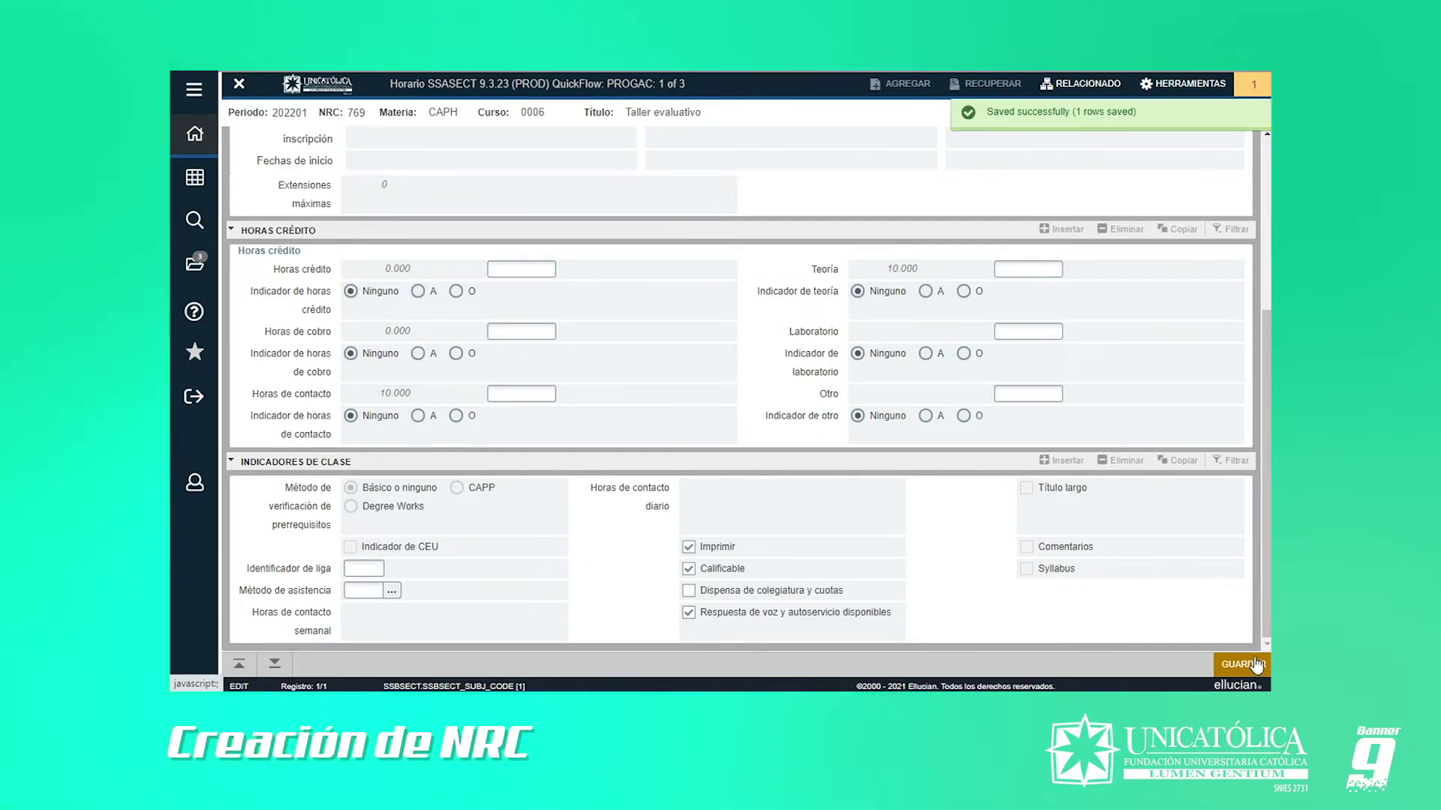
pyautogui.scroll(5, 811, 480)
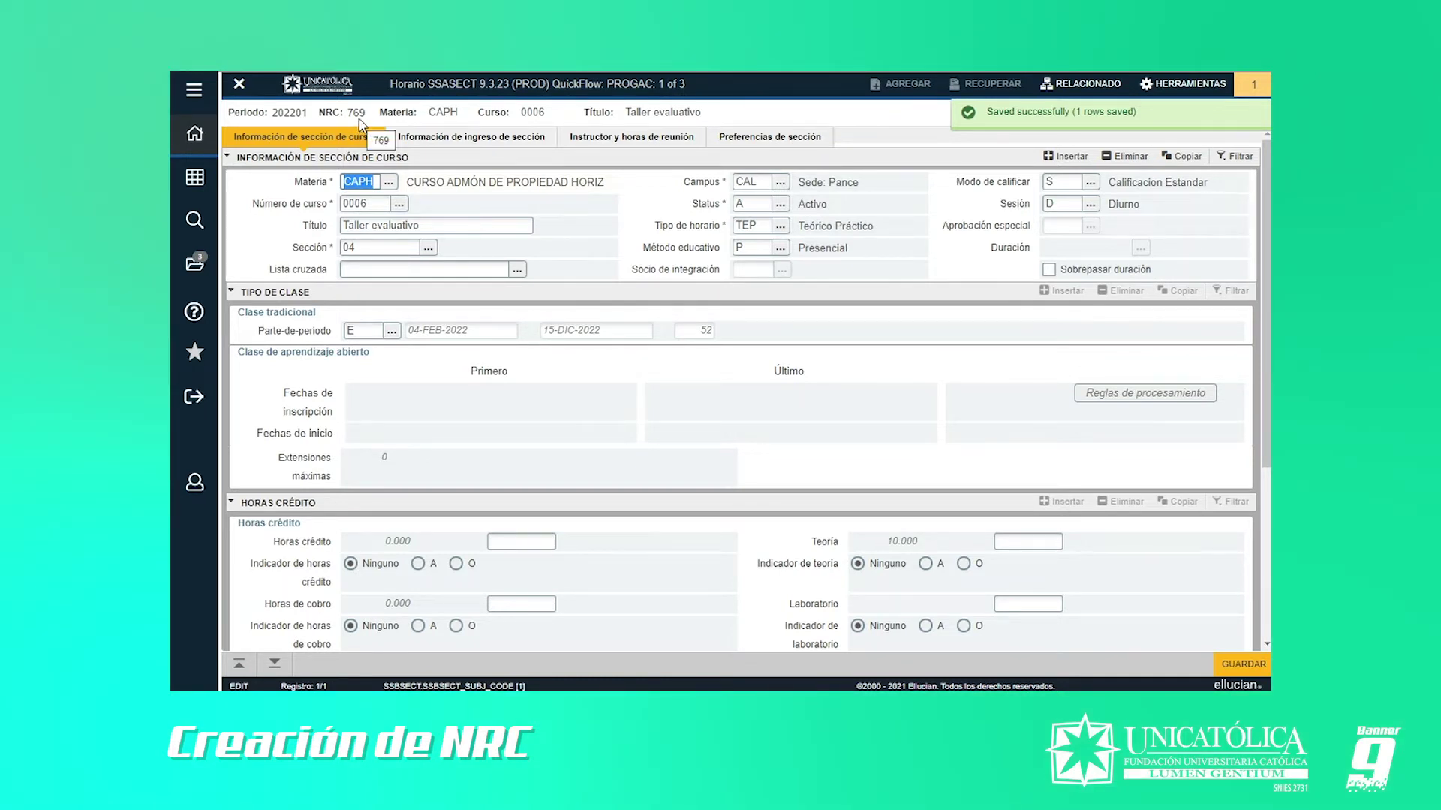
pyautogui.click(478, 143)
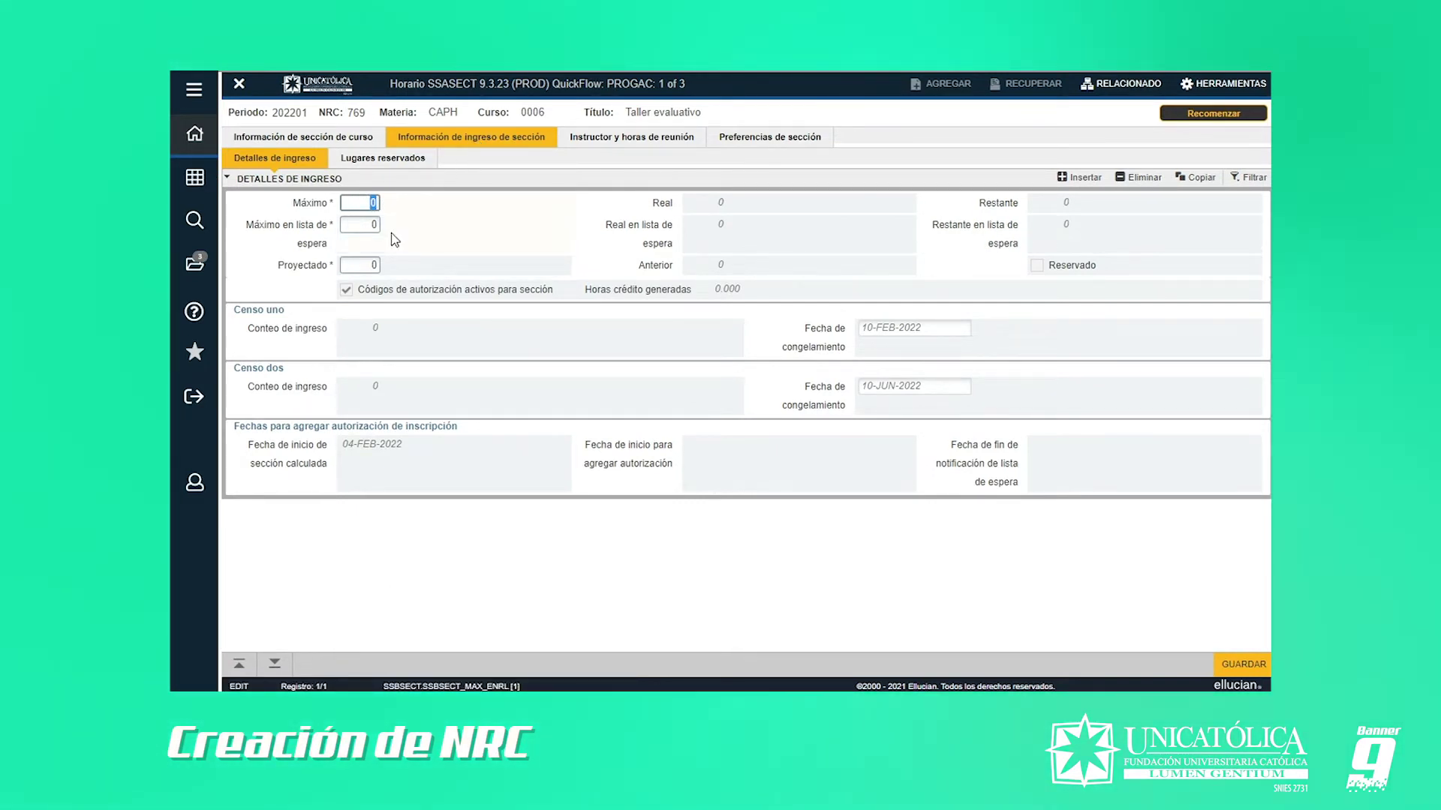
# Set NRC 769's maximum enrollment to 50 and save it.
pyautogui.write('50')
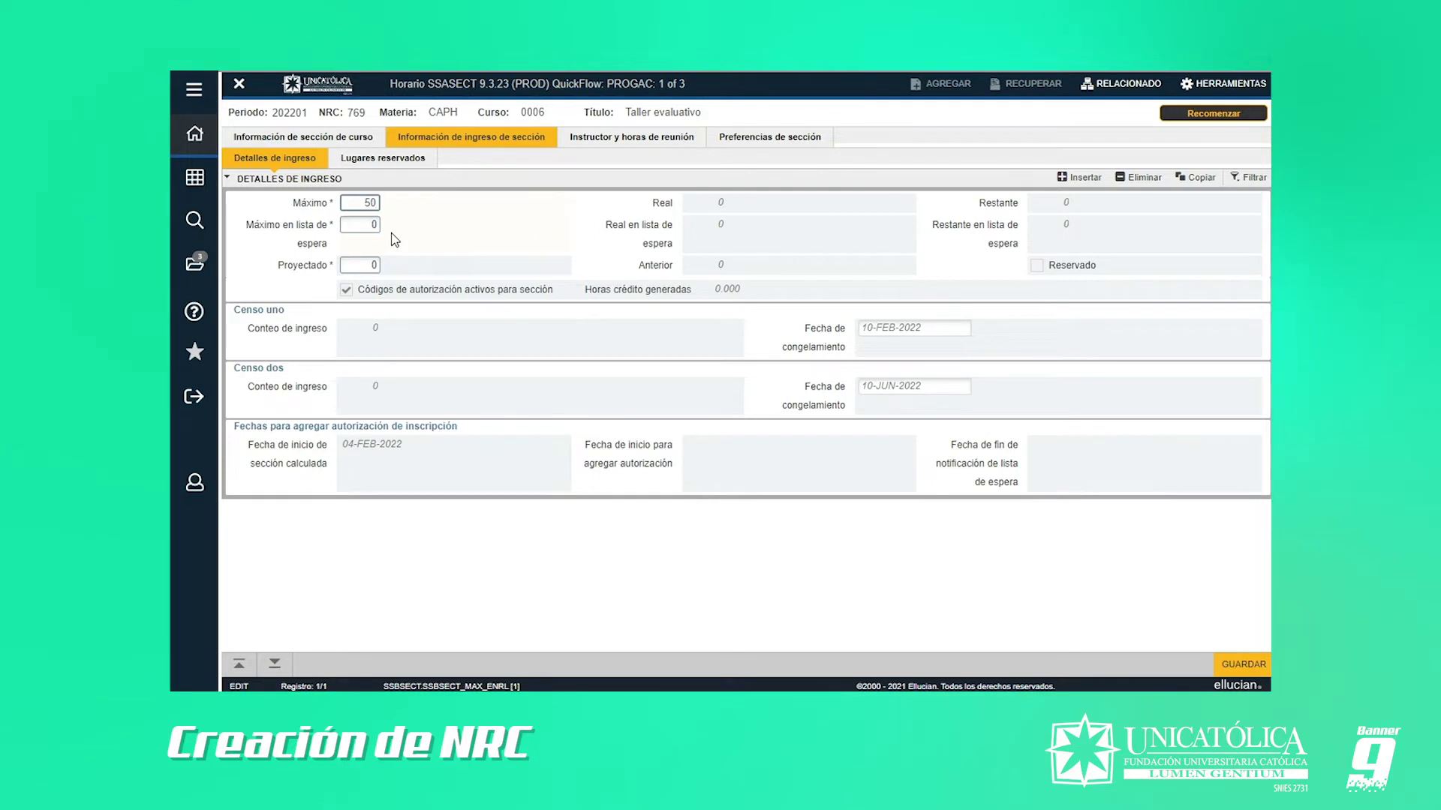
pyautogui.press('F10')
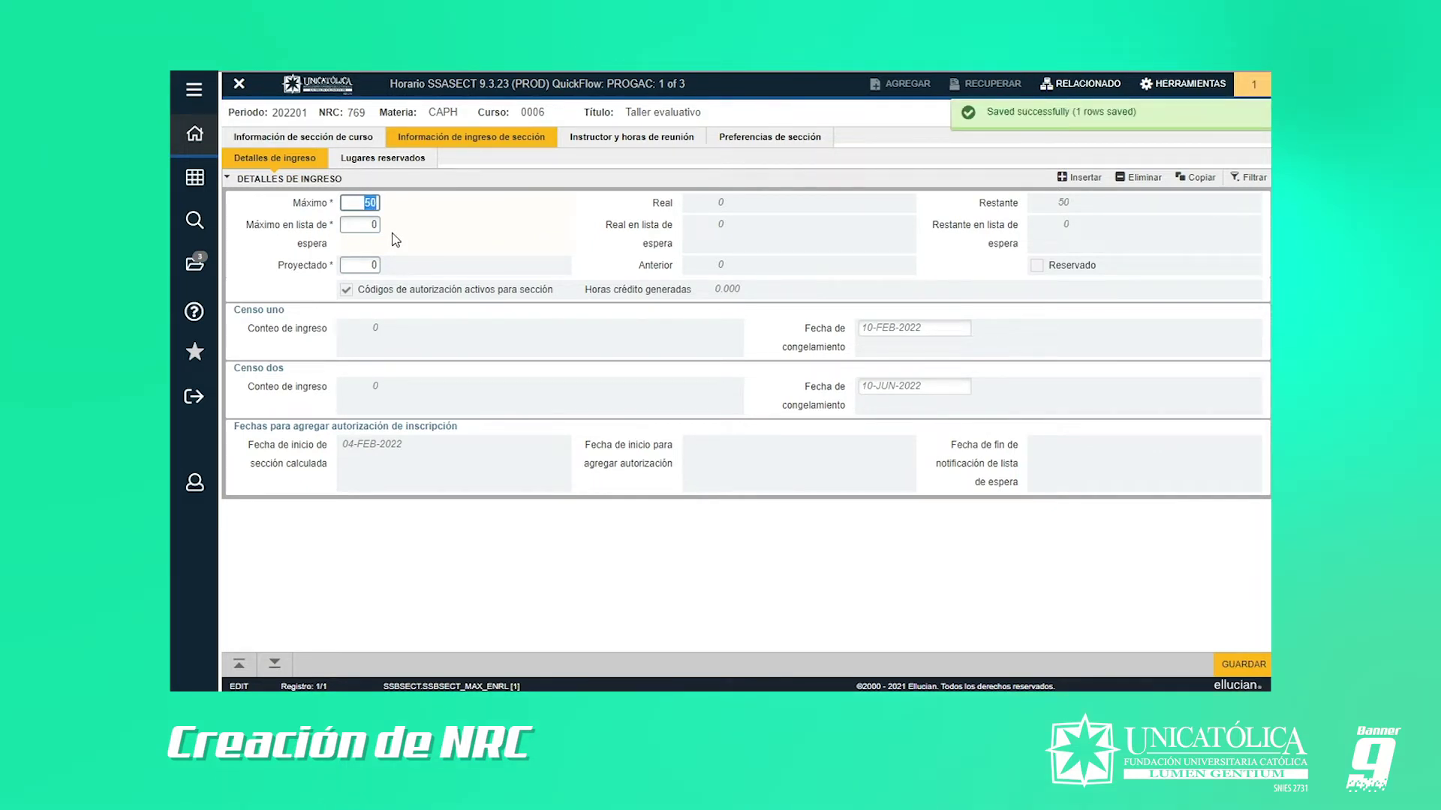
pyautogui.click(628, 149)
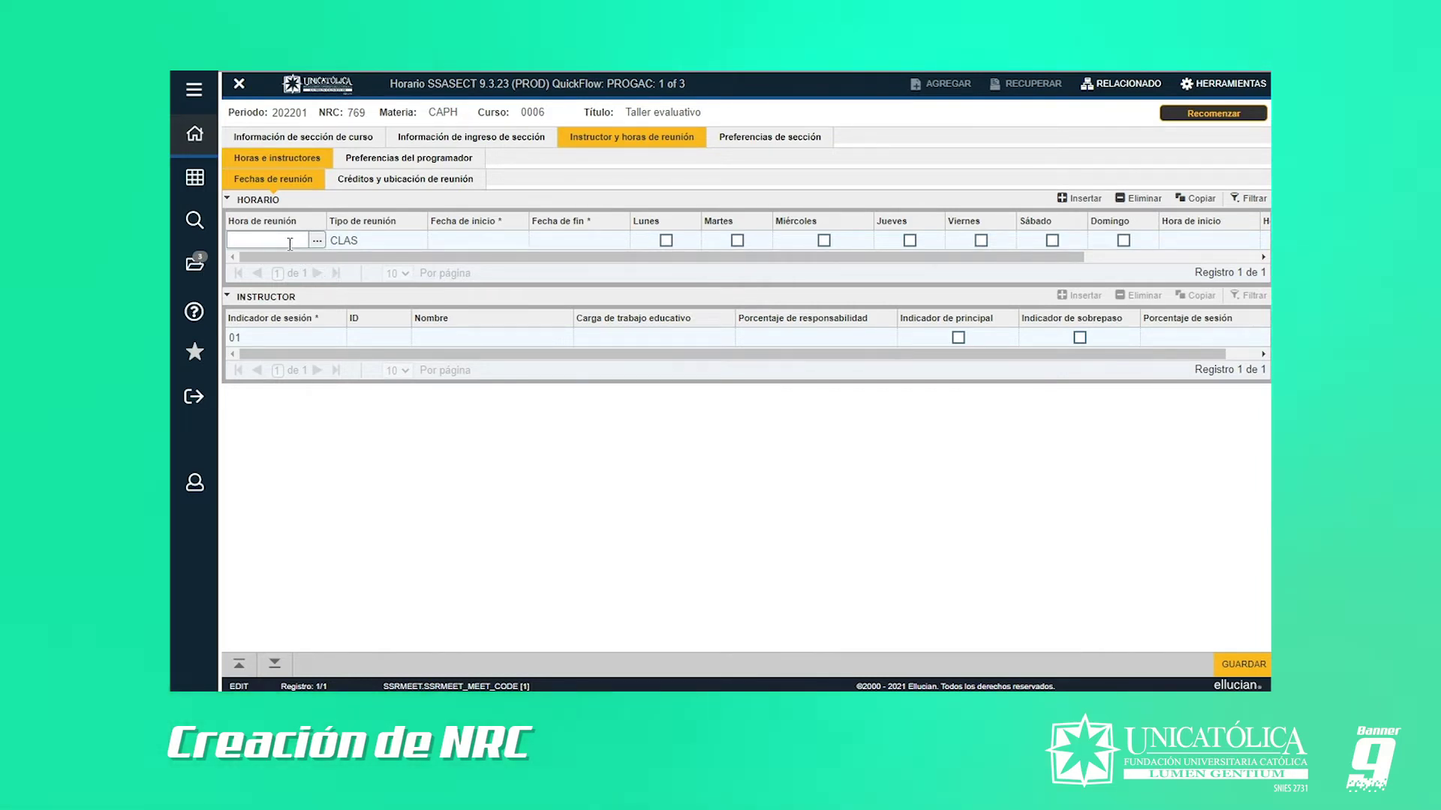
# Schedule the class meeting on Saturdays from 1400 to 1559 and save it.
pyautogui.press('Tab')
pyautogui.press('Tab')
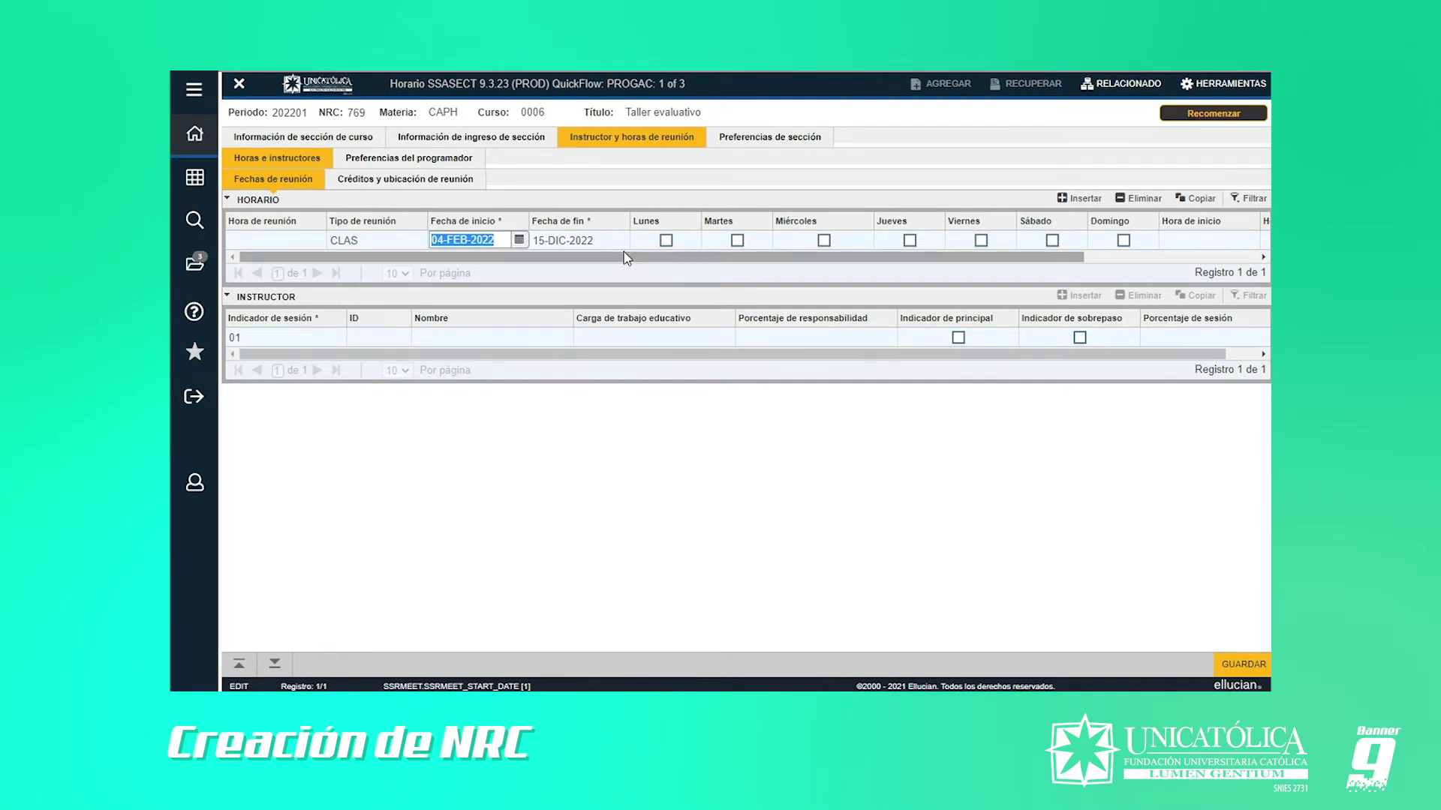
pyautogui.moveTo(659, 258); pyautogui.dragTo(829, 258)
pyautogui.click(845, 241)
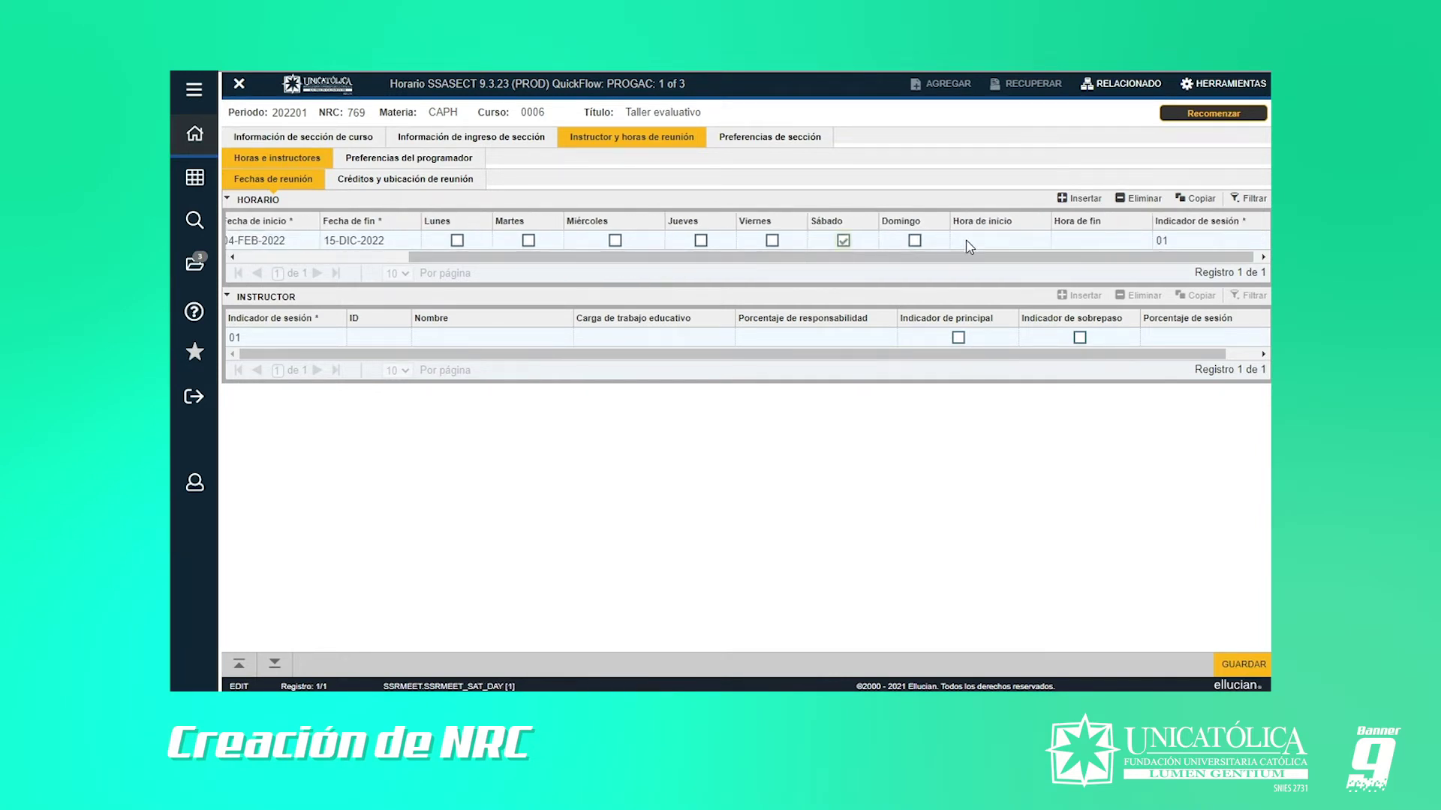
pyautogui.click(1010, 241)
pyautogui.write('1400')
pyautogui.press('Tab')
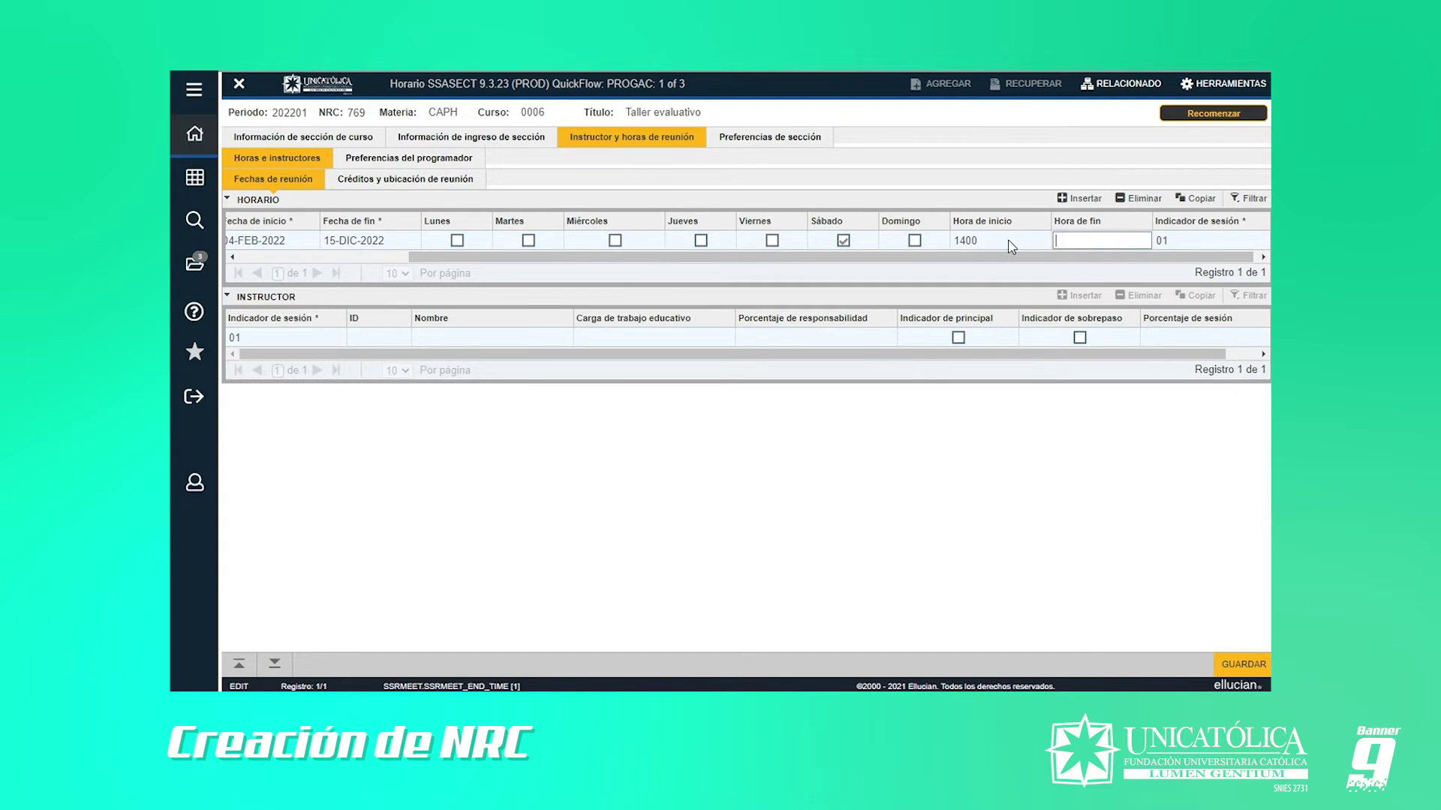
pyautogui.write('1559')
pyautogui.press('Tab')
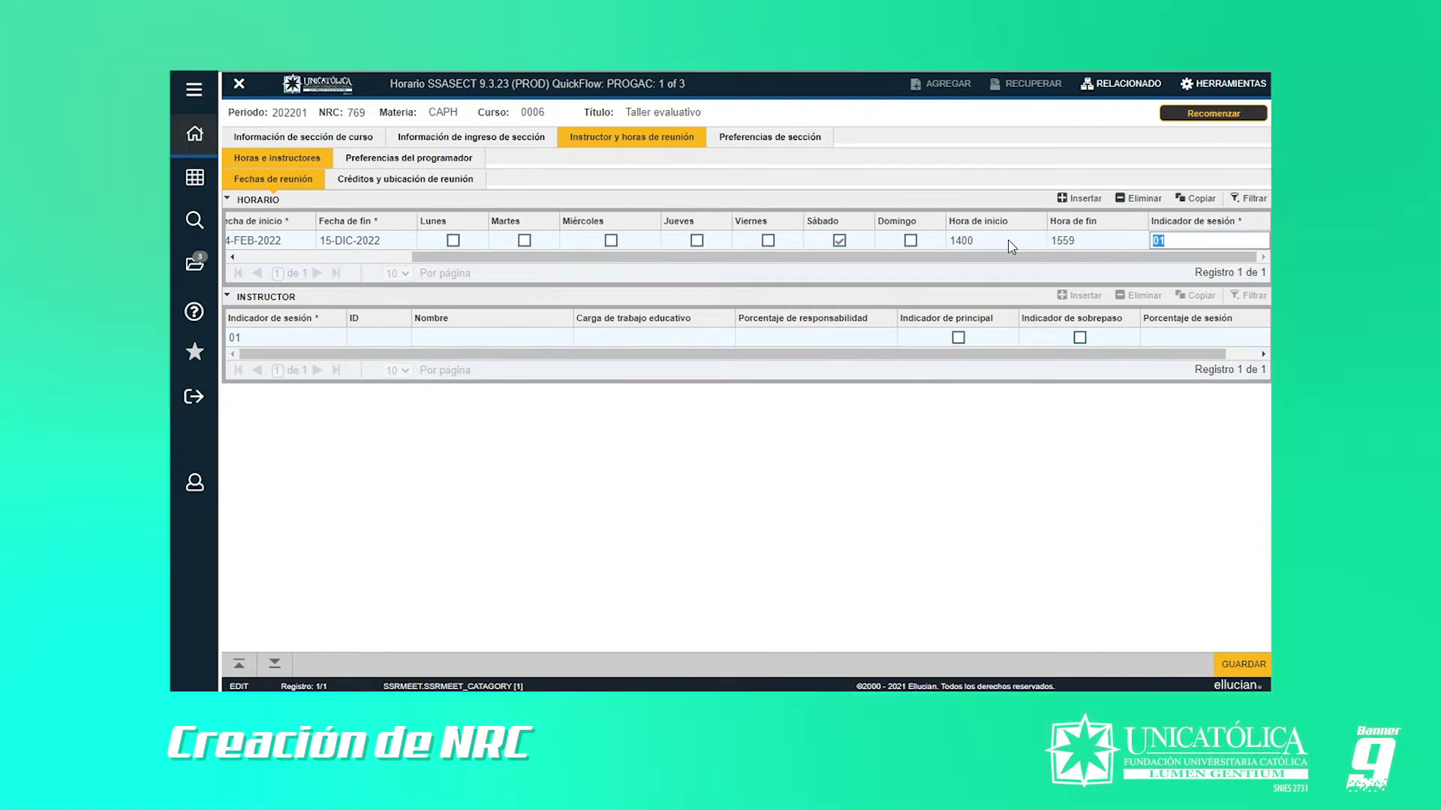
pyautogui.press('F10')
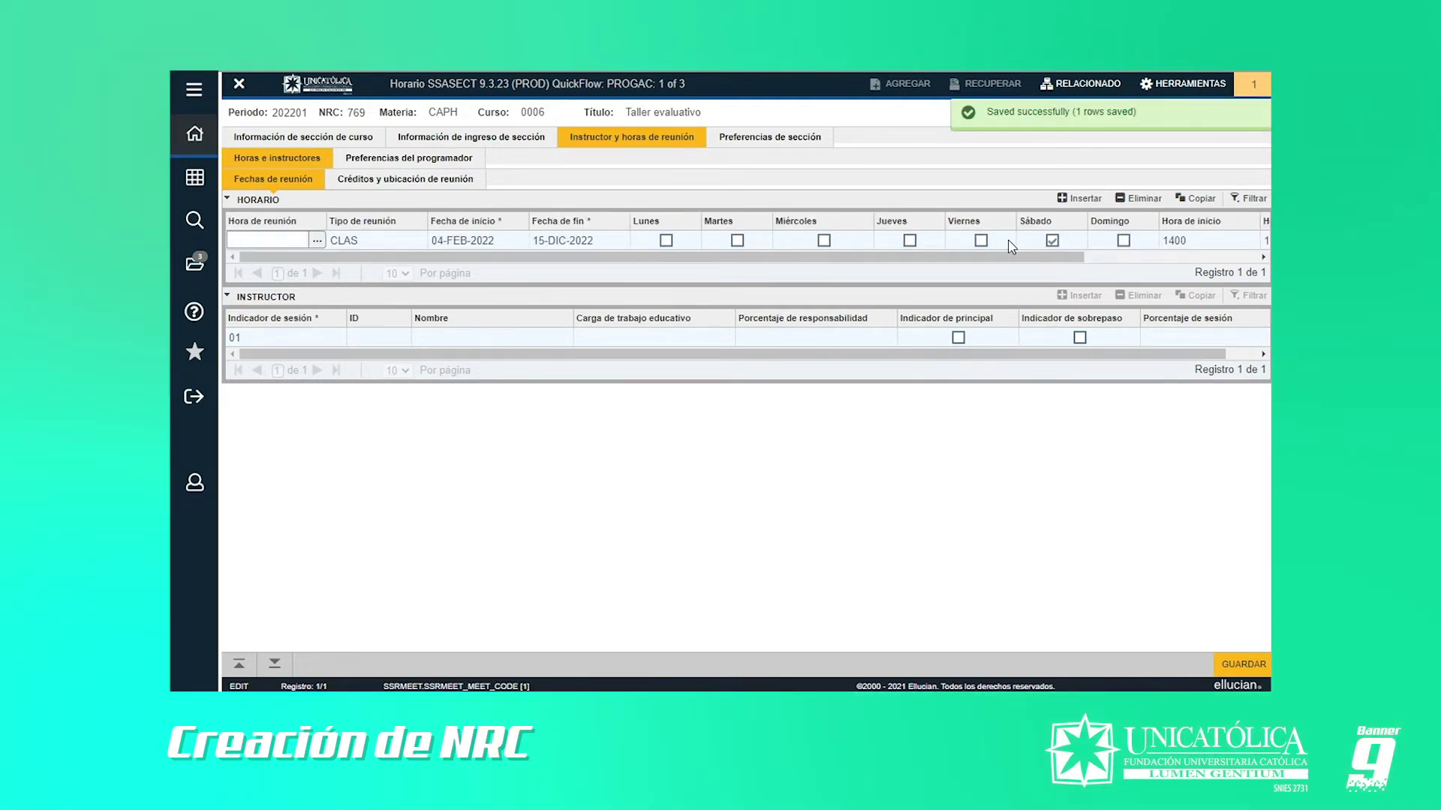
# Assign the primary instructor by ID at 100% responsibility and save.
pyautogui.click(368, 339)
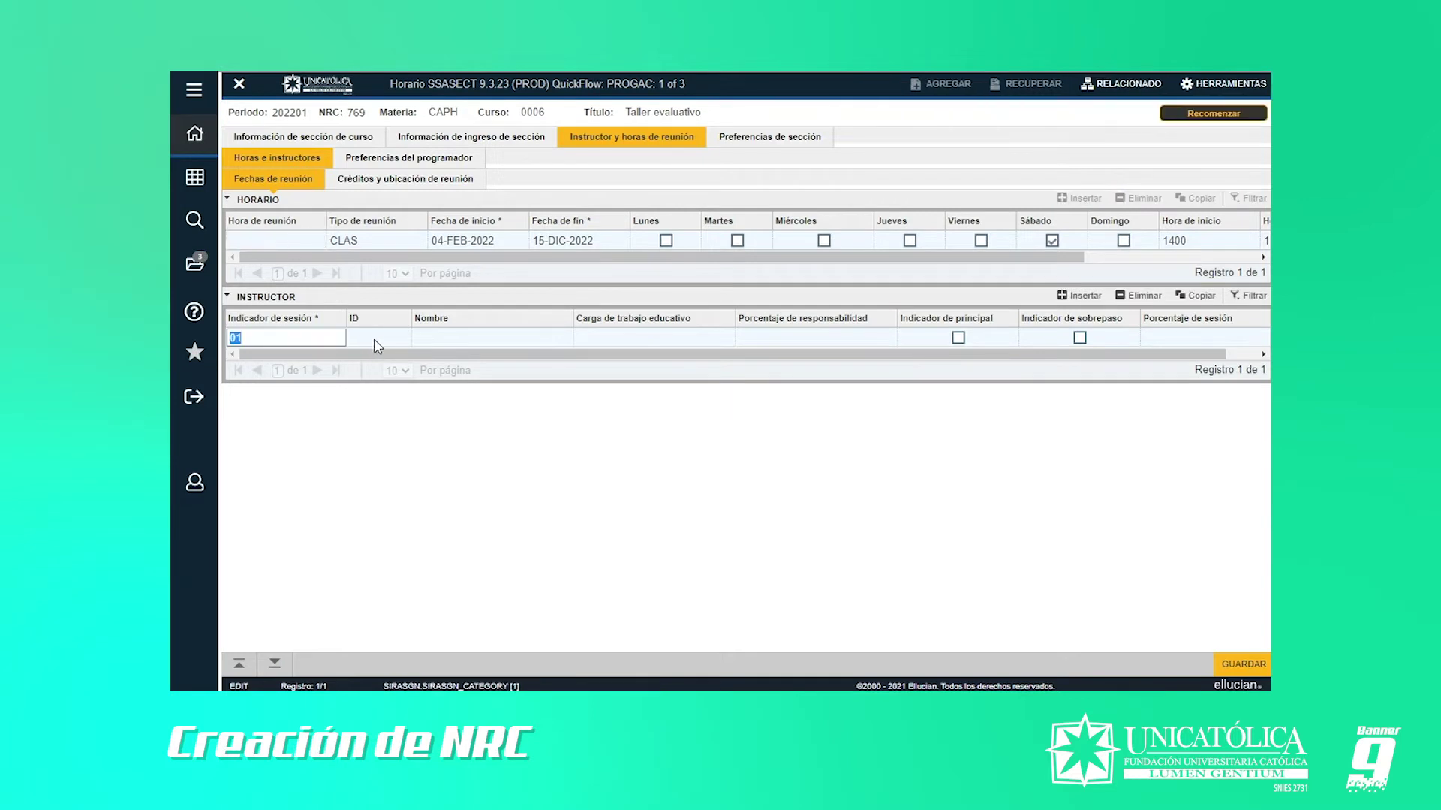
pyautogui.click(375, 339)
pyautogui.write('1')
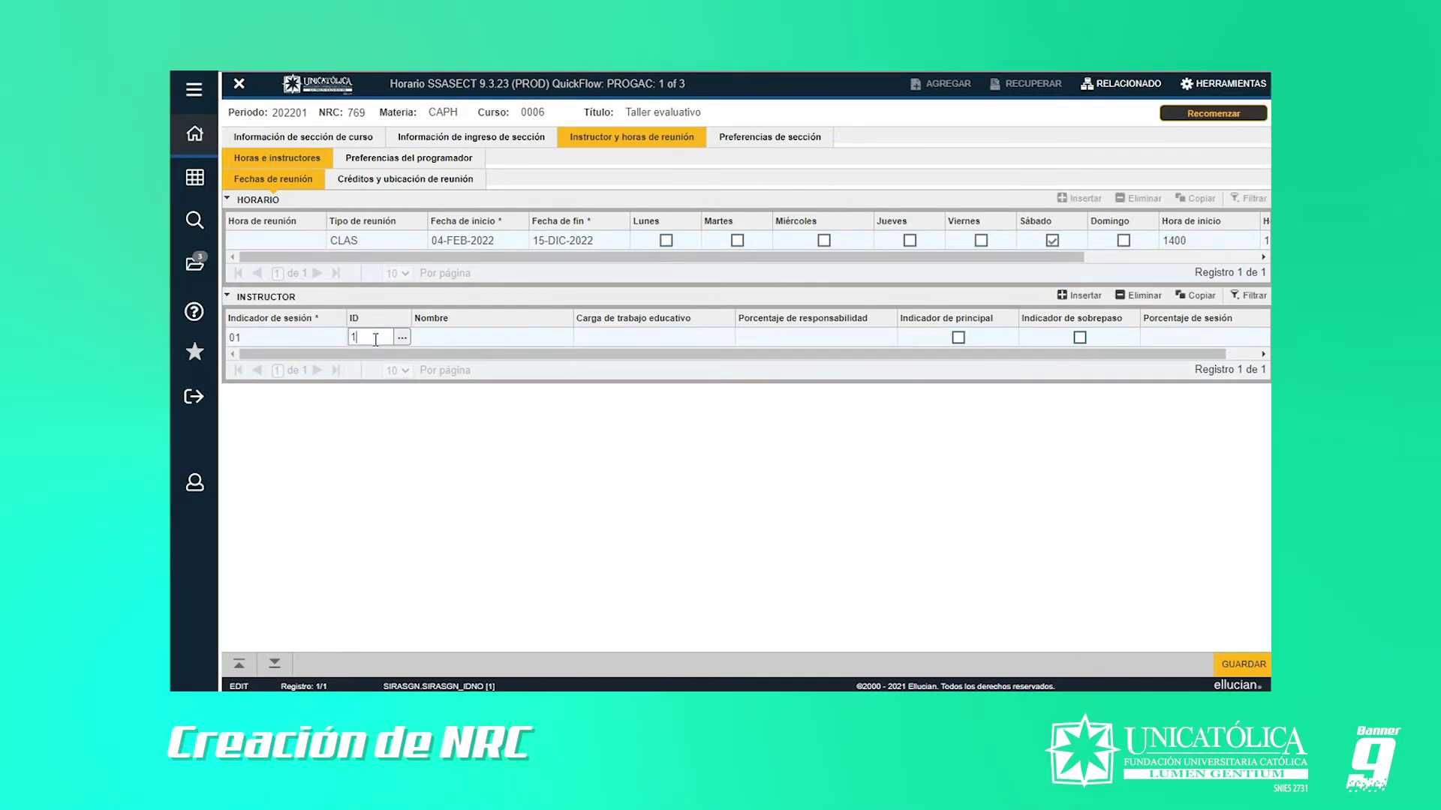
pyautogui.write('6787837')
pyautogui.press('Tab')
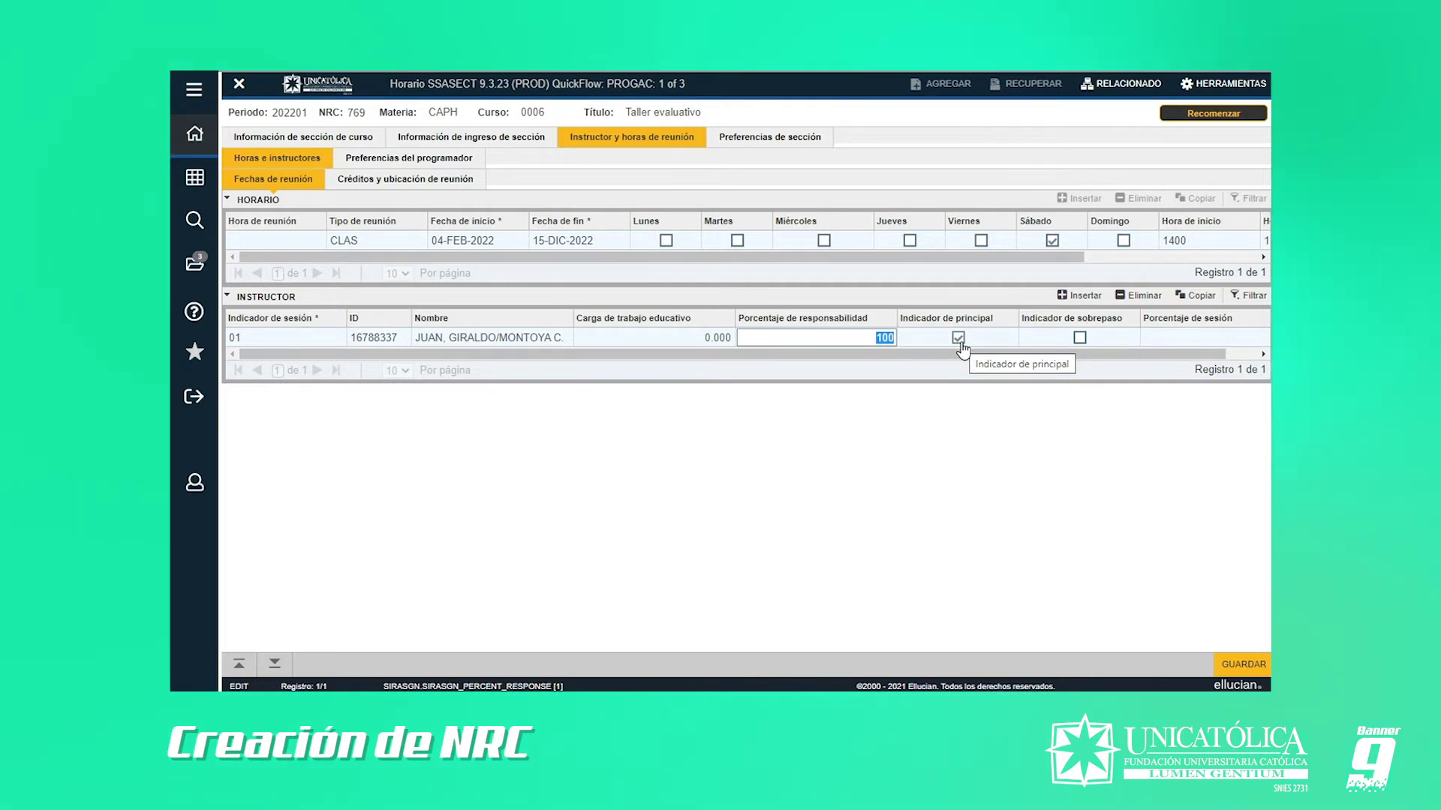
pyautogui.press('F10')
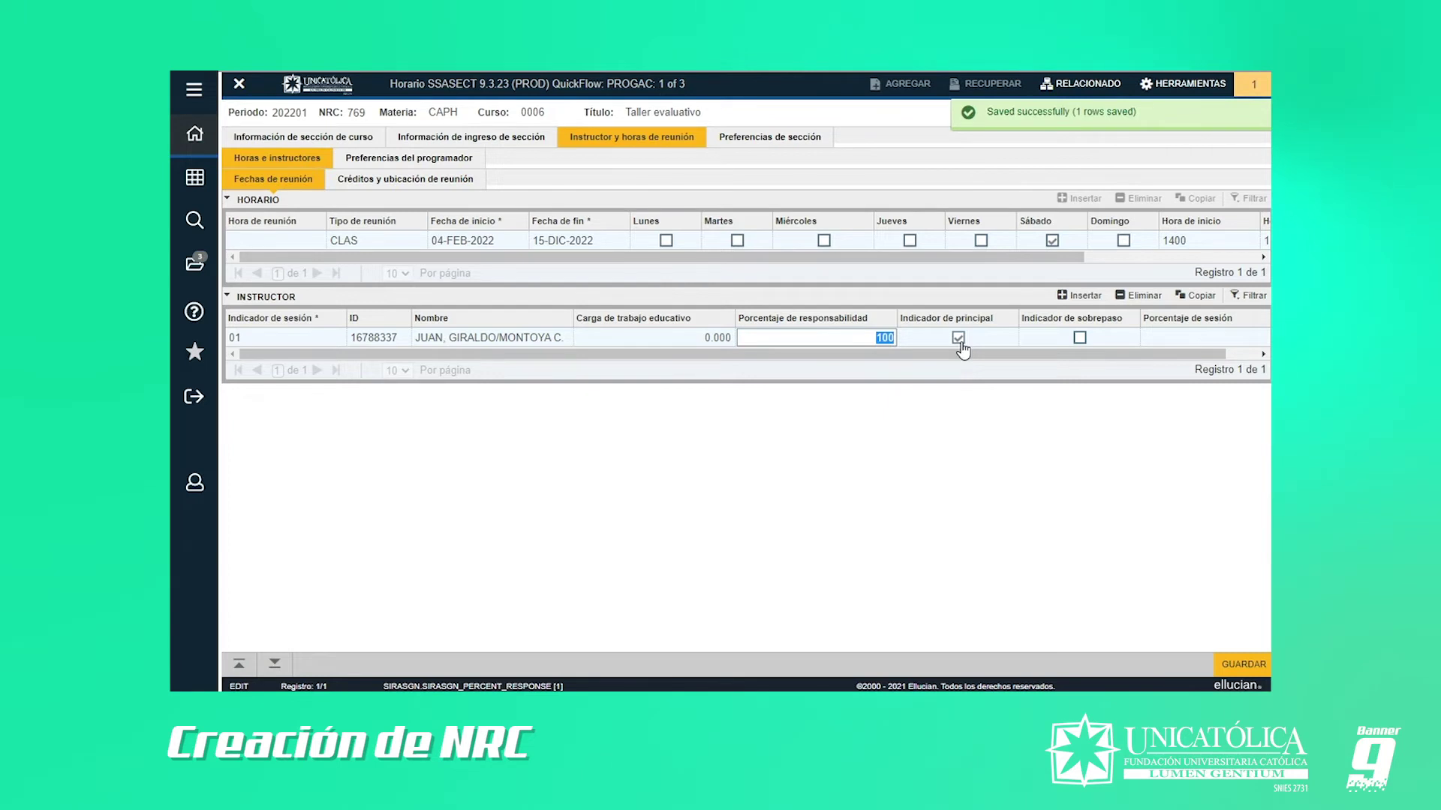
# Show the Créditos y ubicación de reunión page for NRC 769's TEP meeting.
pyautogui.click(416, 184)
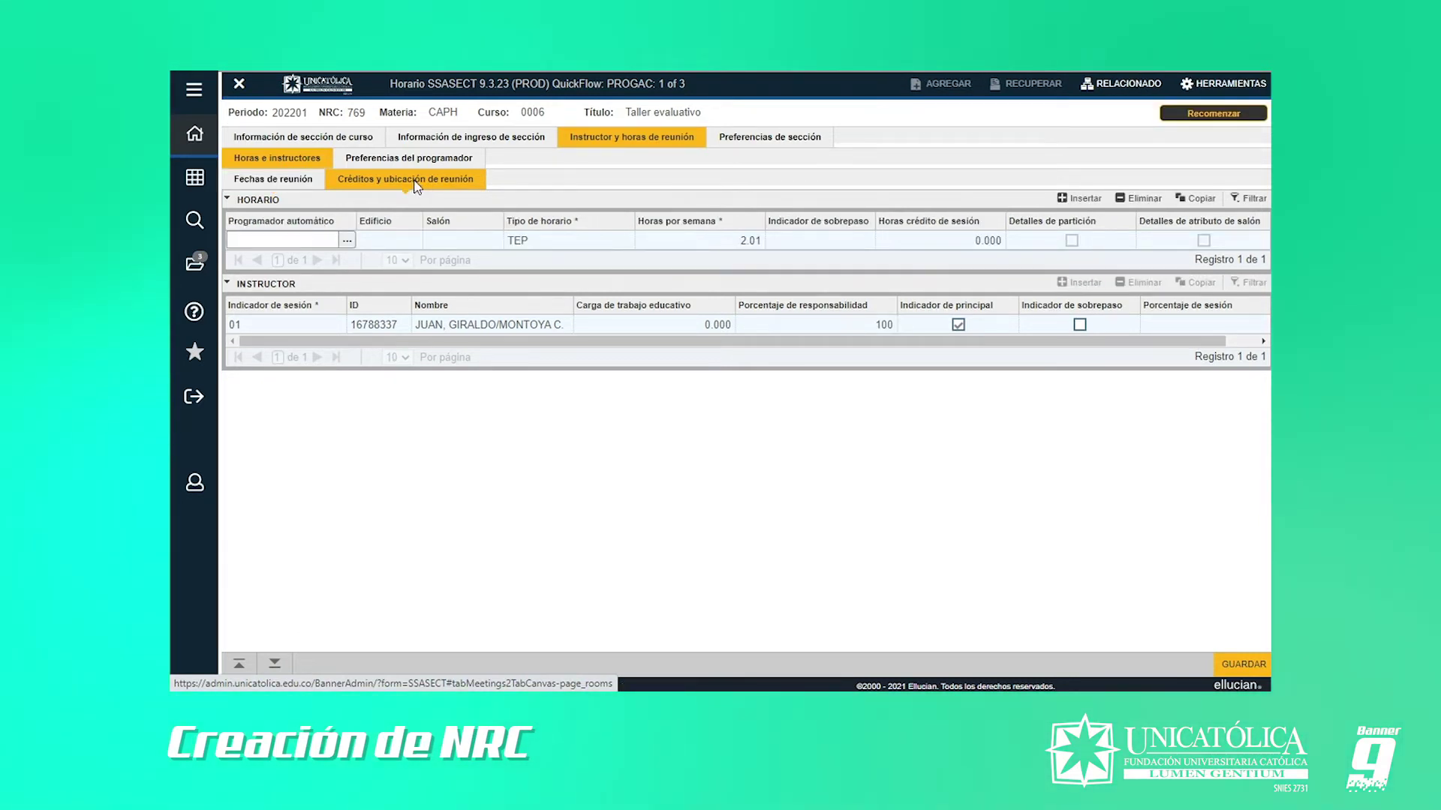
pyautogui.click(400, 240)
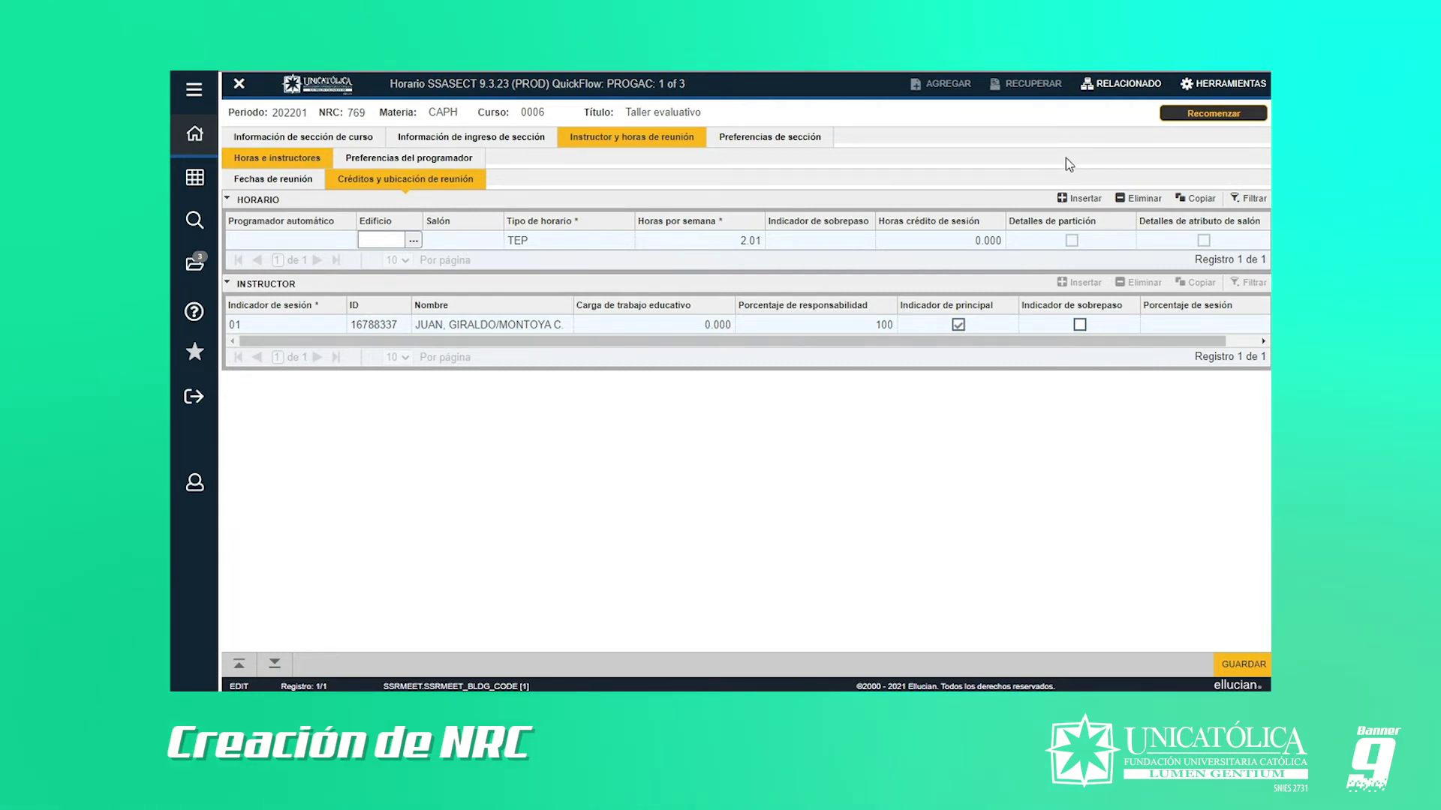
# Bring up the Herramientas menu's Relacionado list of related forms.
pyautogui.click(1226, 86)
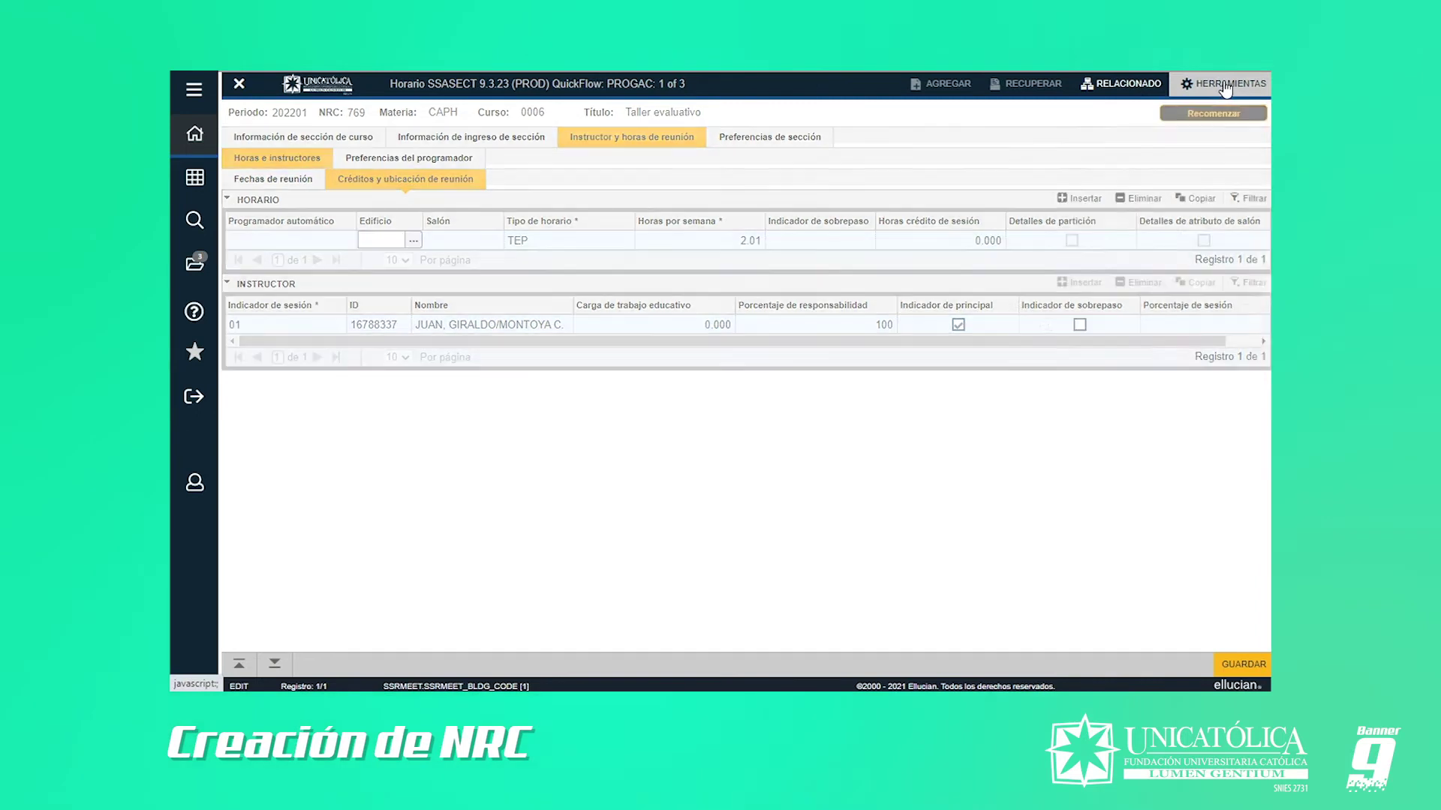
pyautogui.click(1118, 87)
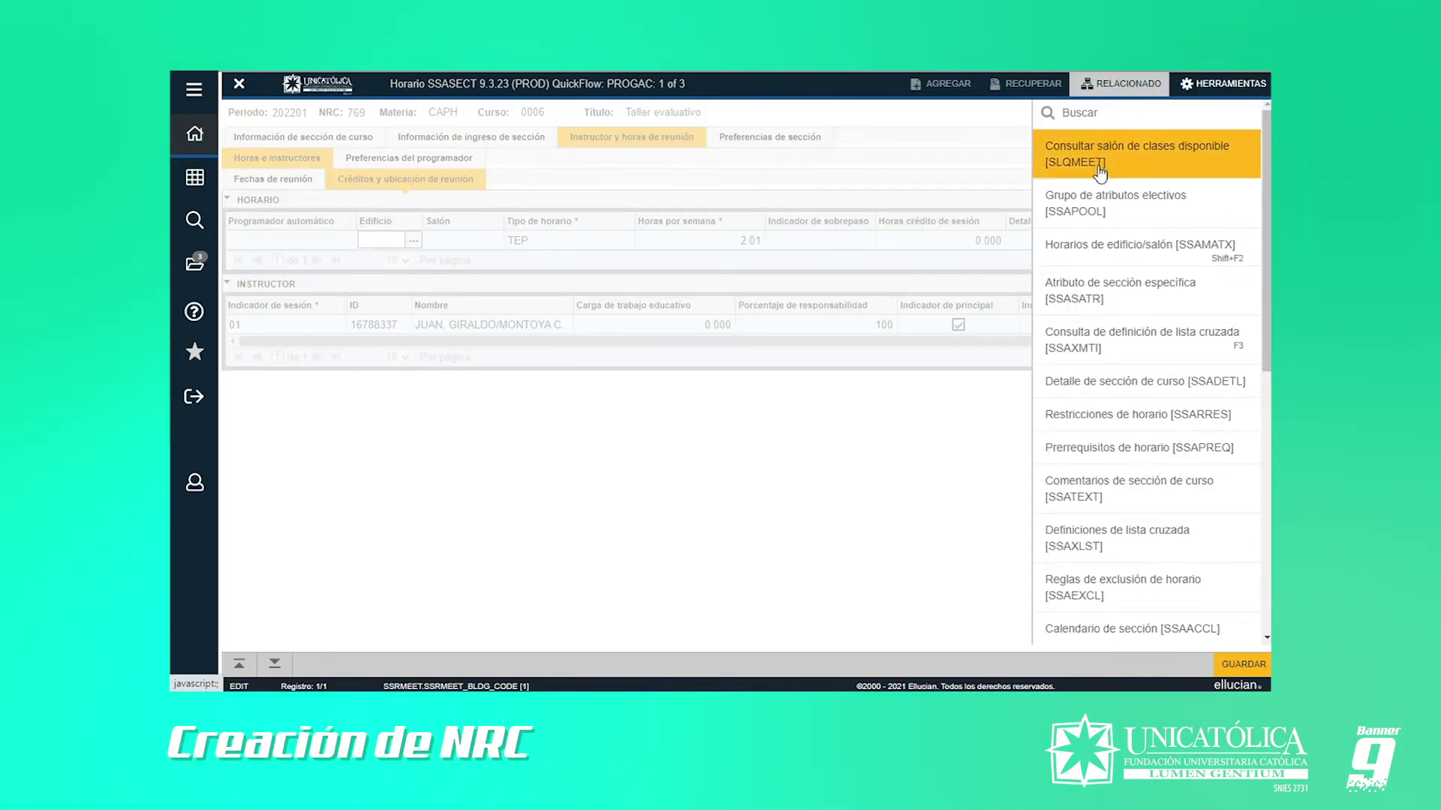
# Query SLQMEET for rooms free Saturday 1400–1559 in building IDC, finding CANCHA.
pyautogui.click(1100, 173)
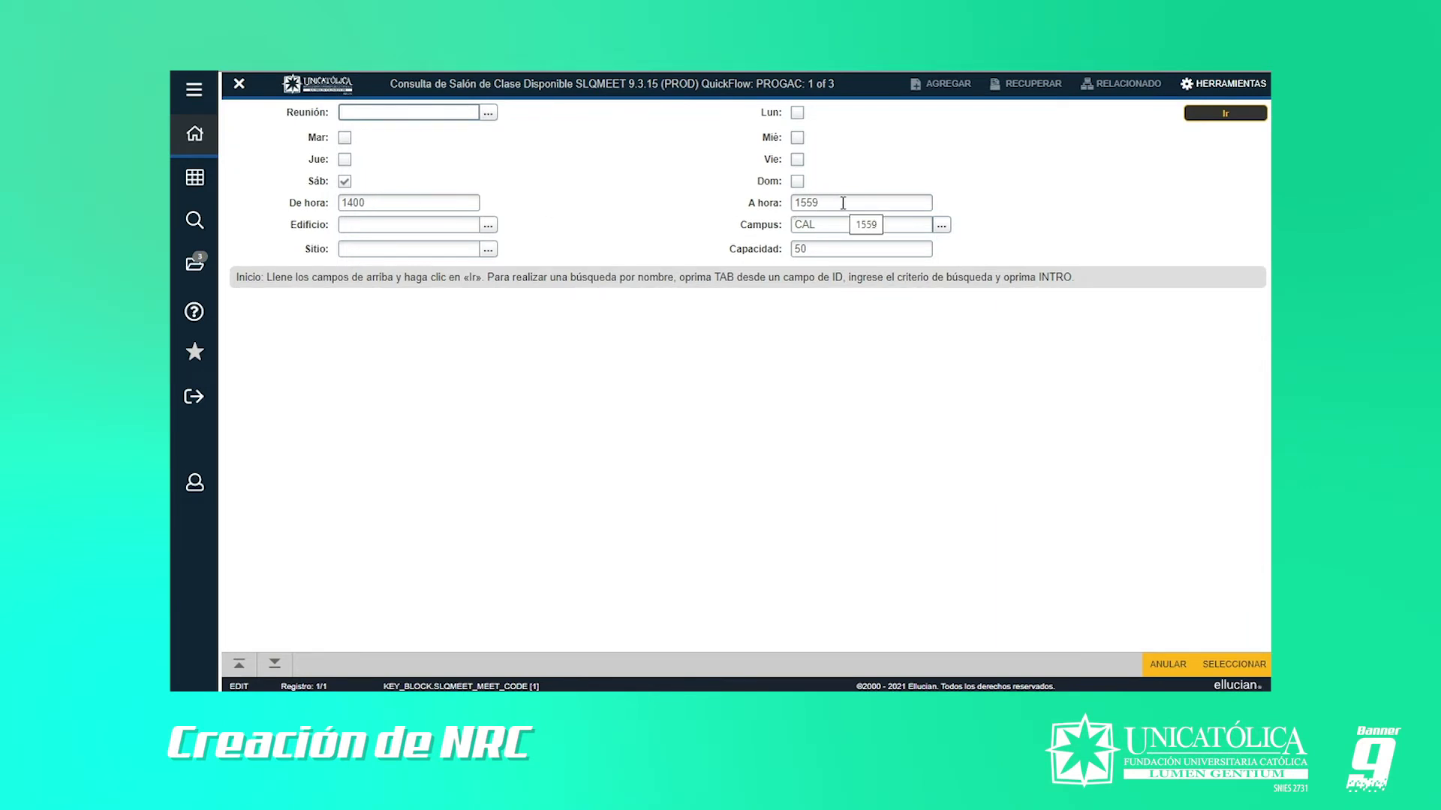
pyautogui.click(418, 227)
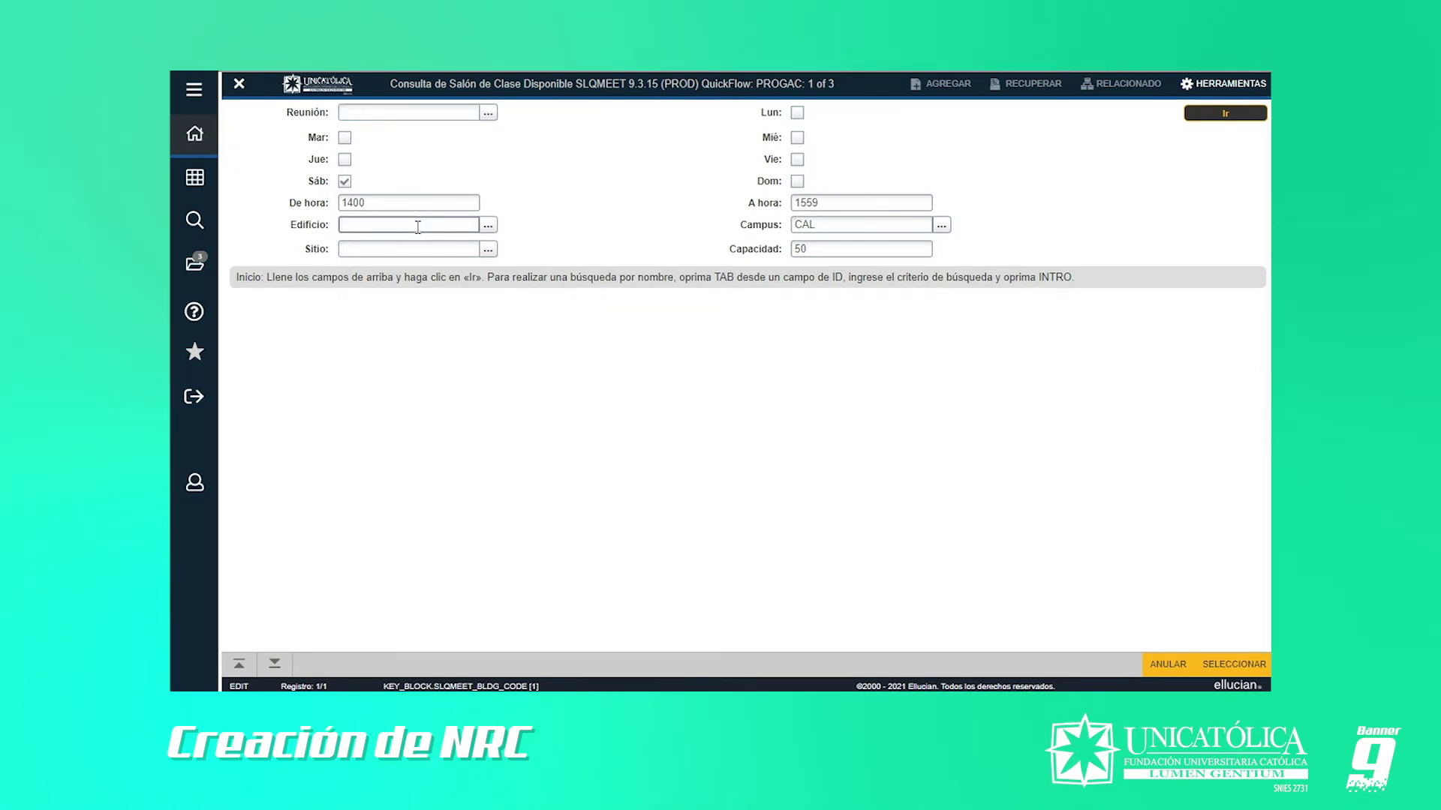
pyautogui.write('IDC')
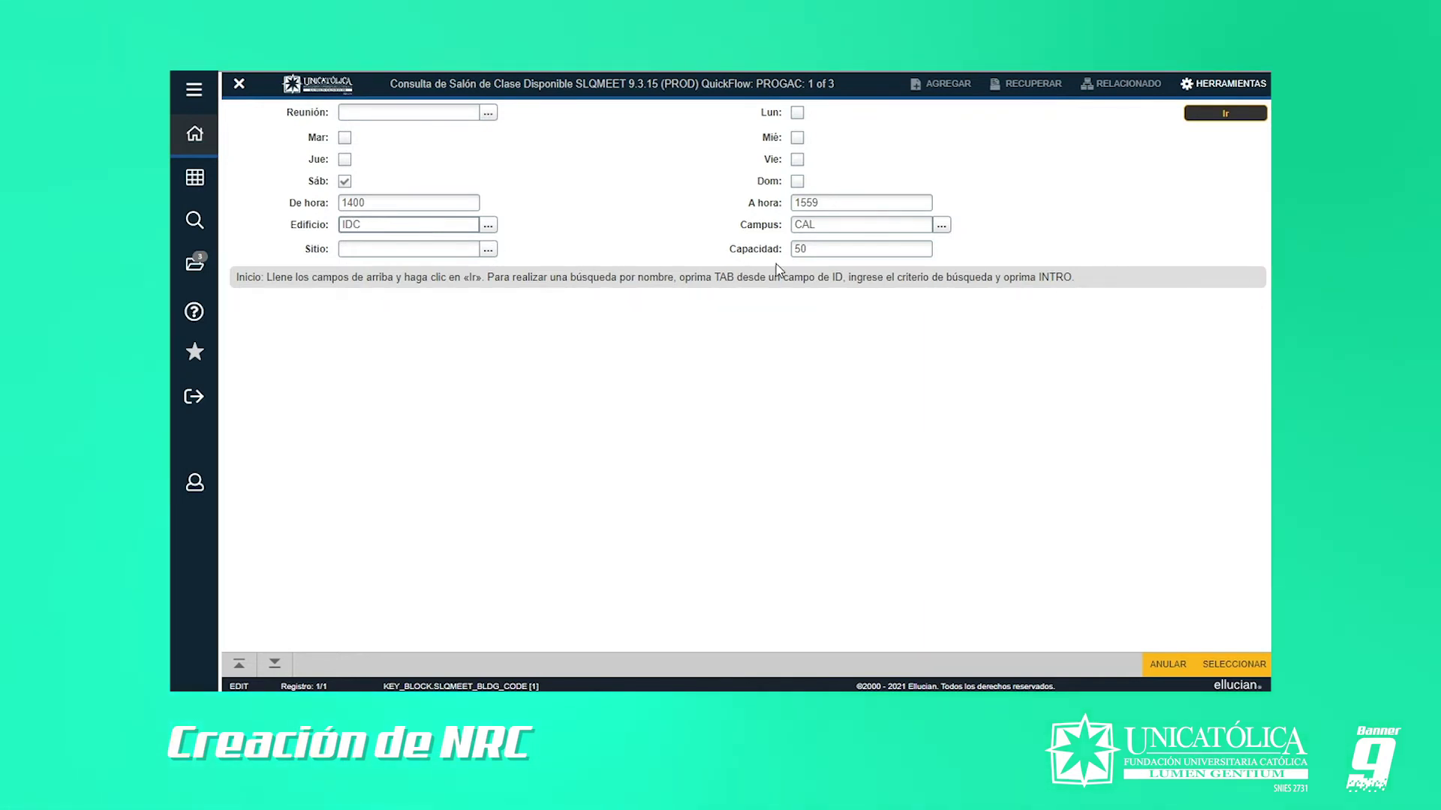
pyautogui.click(1208, 116)
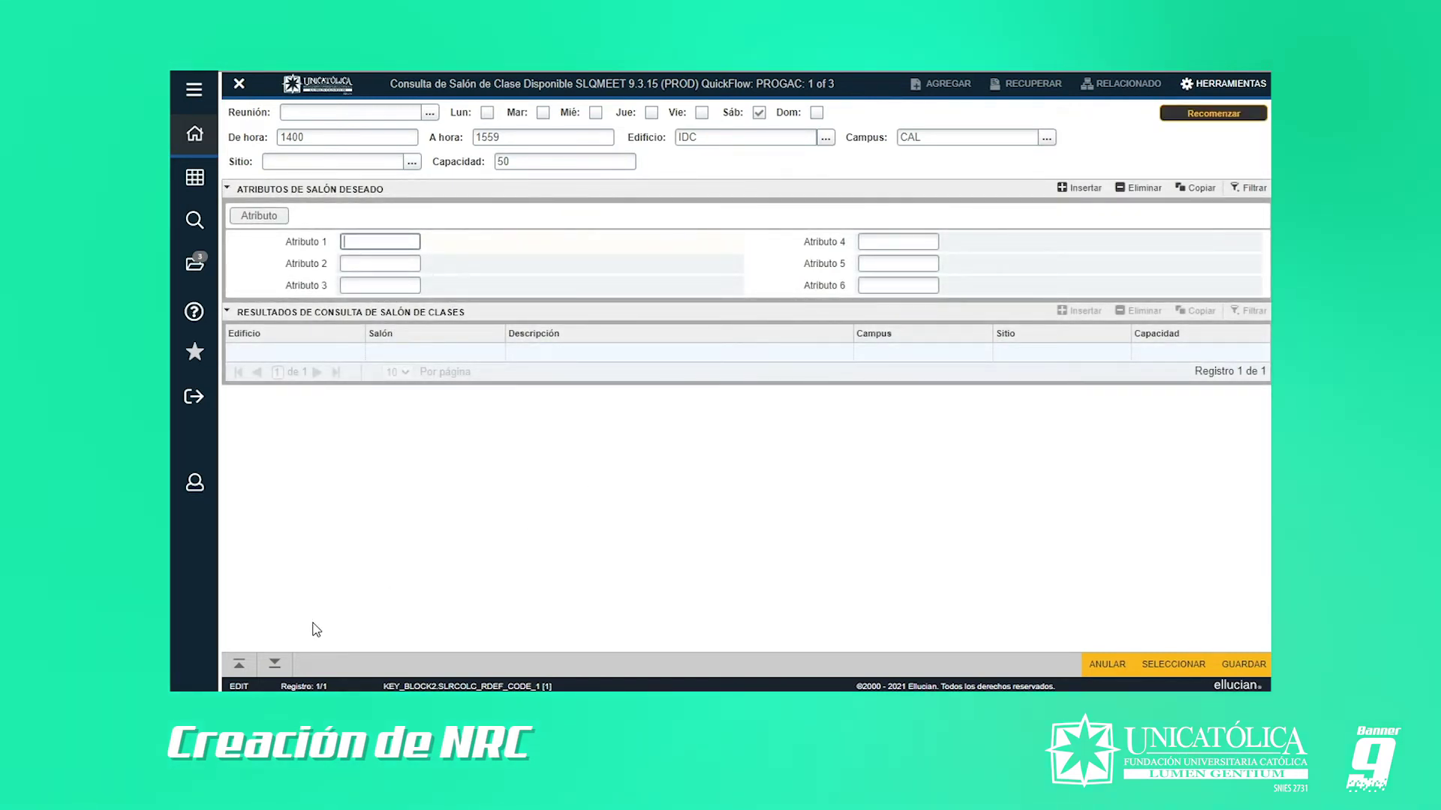
pyautogui.click(275, 664)
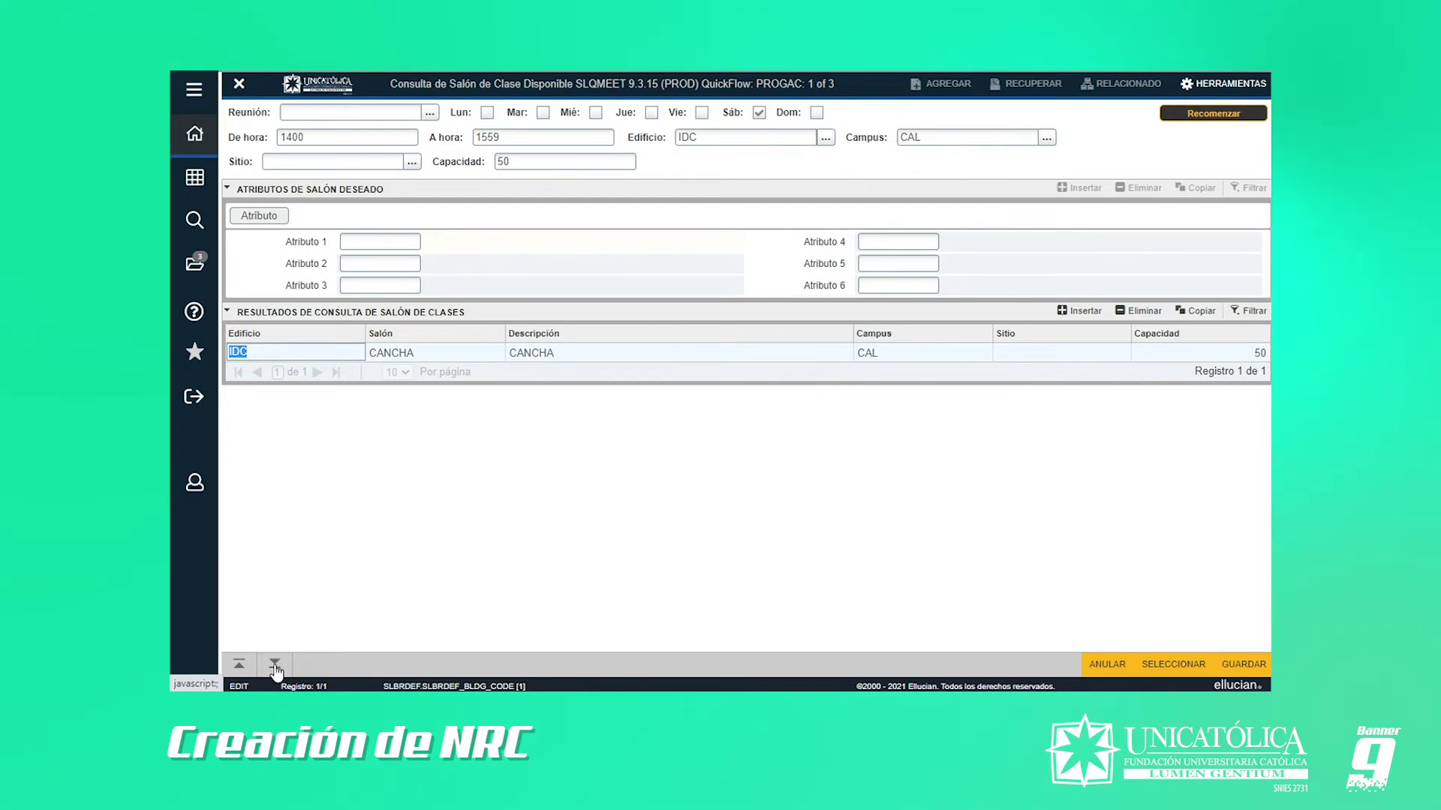
# Pick CANCHA from the results, save it on NRC 769's meeting, and advance to SSARRES.
pyautogui.doubleClick(394, 359)
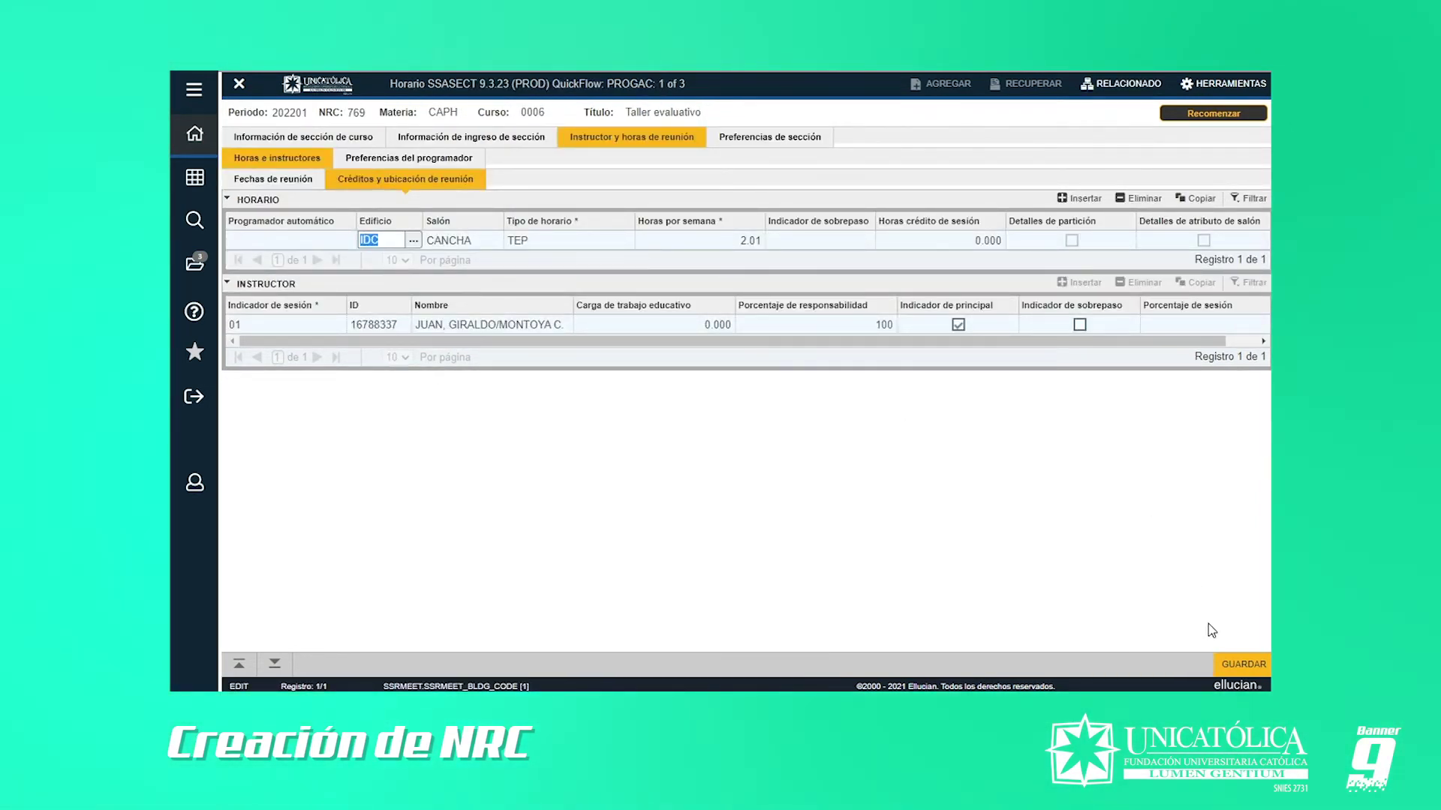
pyautogui.click(1240, 664)
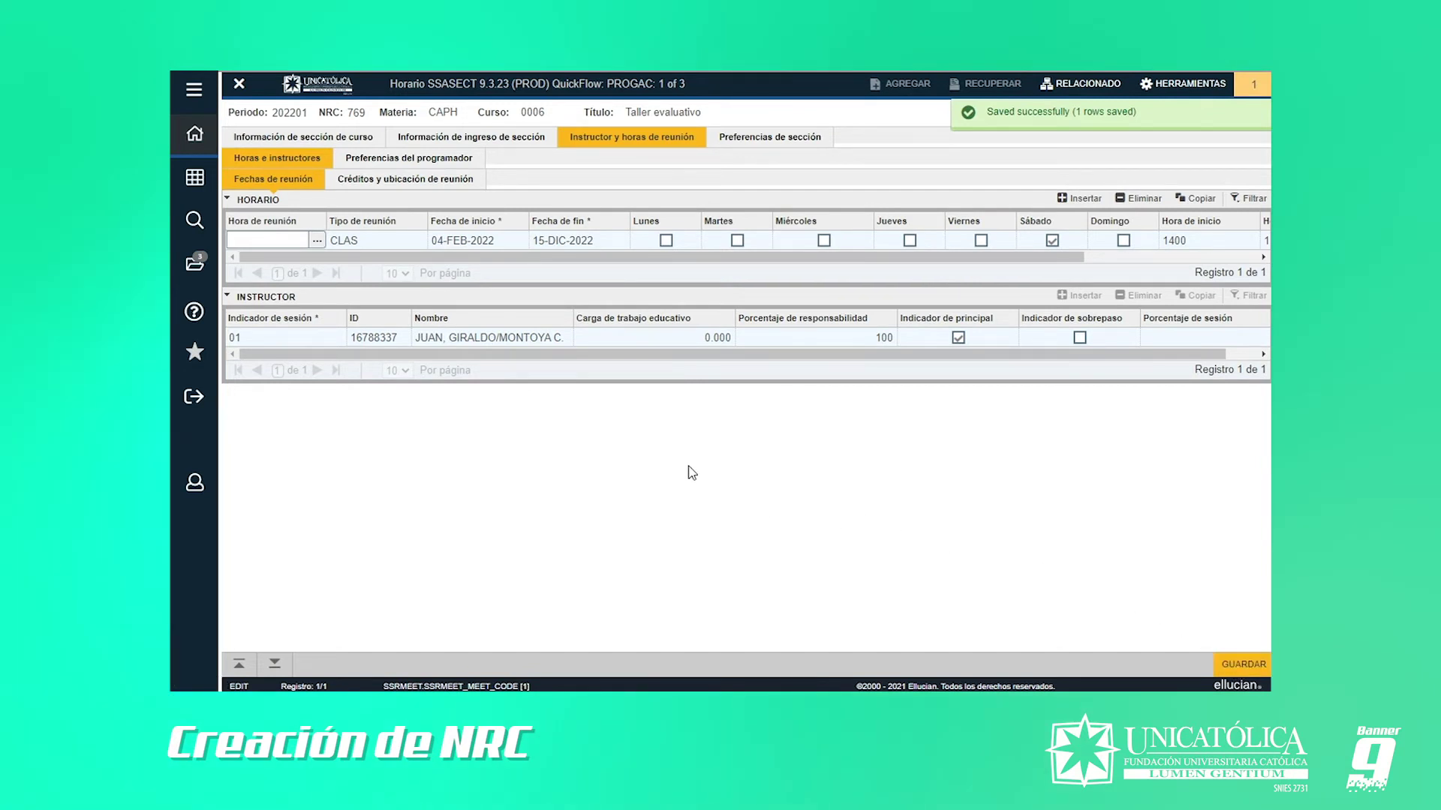
pyautogui.hotkey('ctrl', 'q')
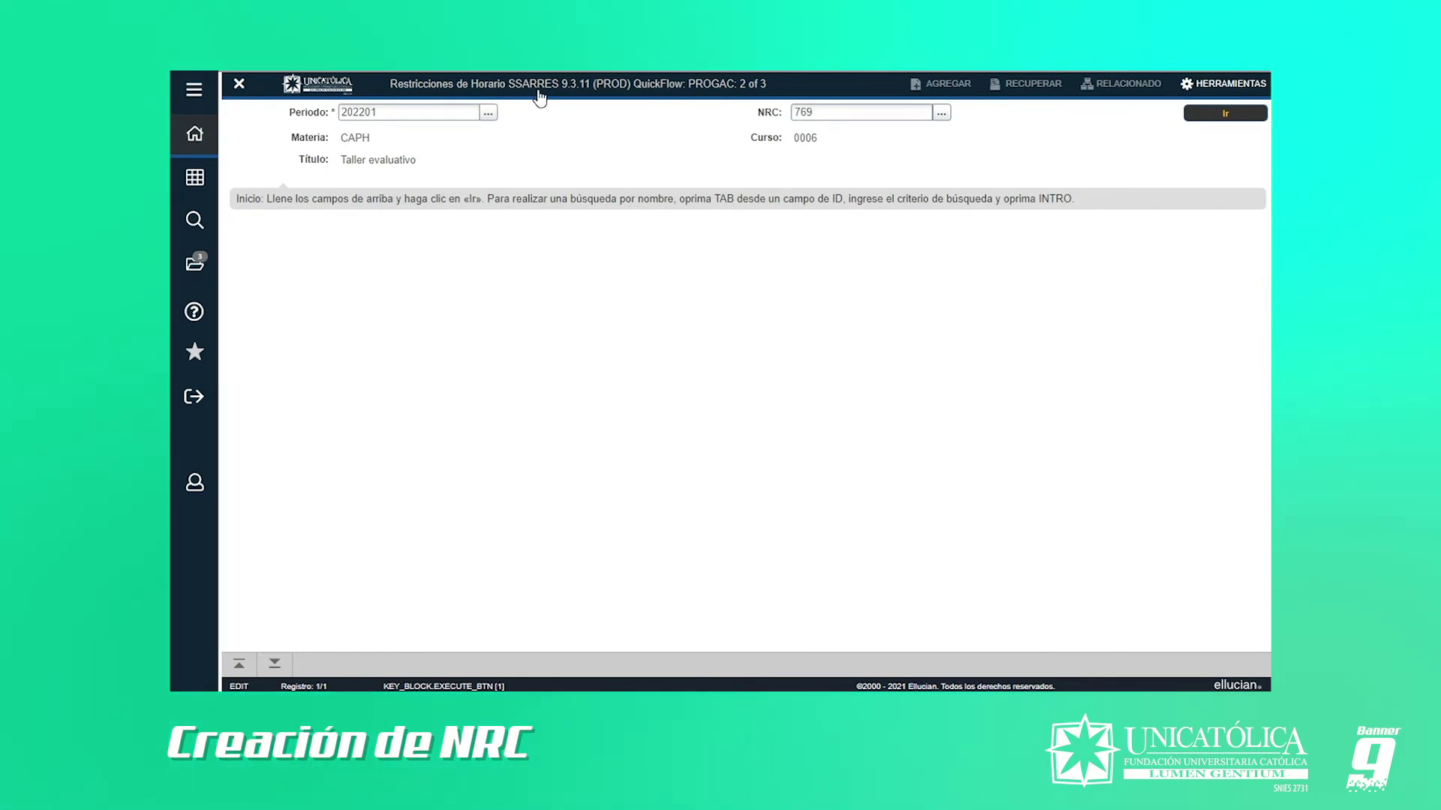
# Load NRC 769's restrictions and add UG as an included level under Restricciones de Nivel.
pyautogui.click(1242, 117)
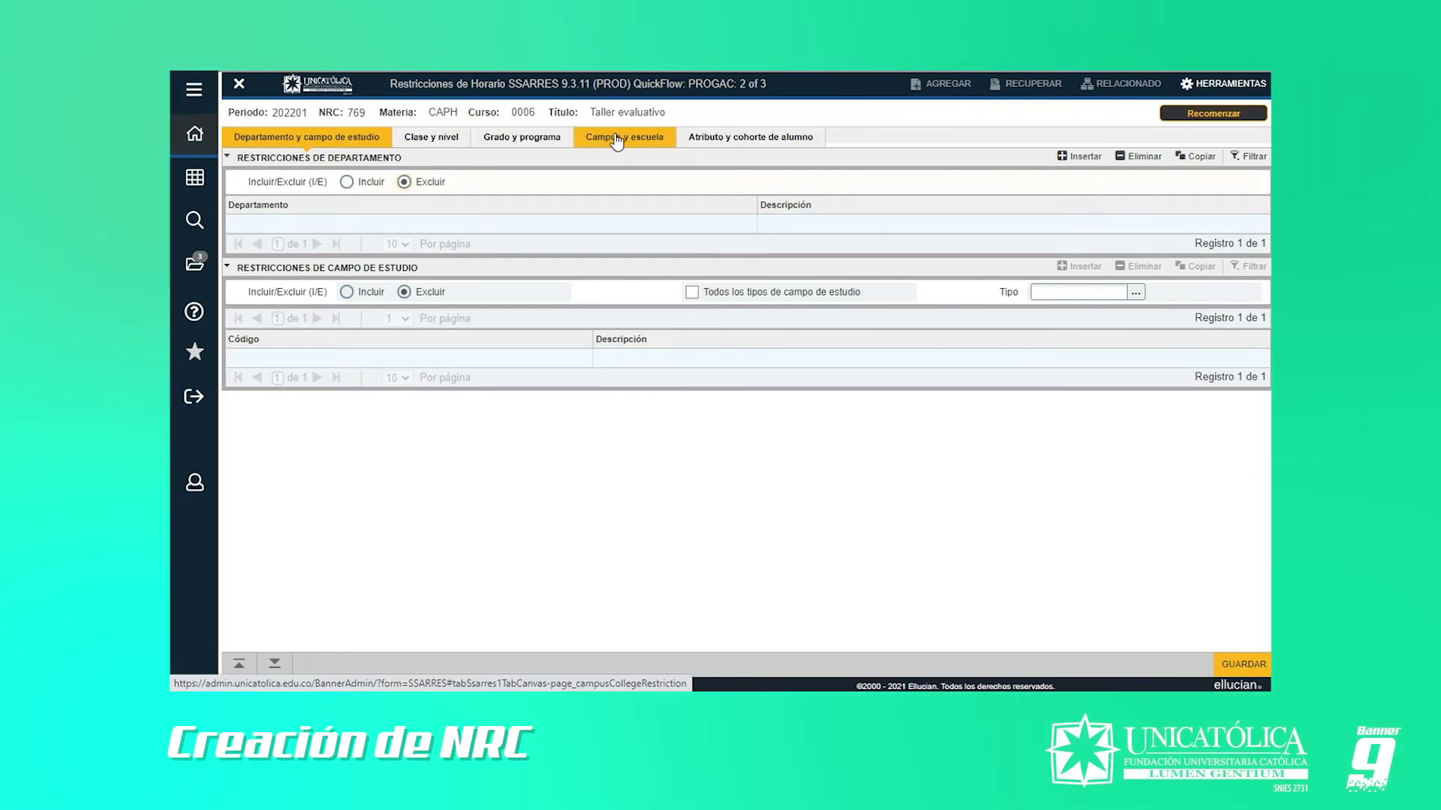
pyautogui.click(433, 137)
pyautogui.click(346, 292)
pyautogui.click(363, 333)
pyautogui.write('UG')
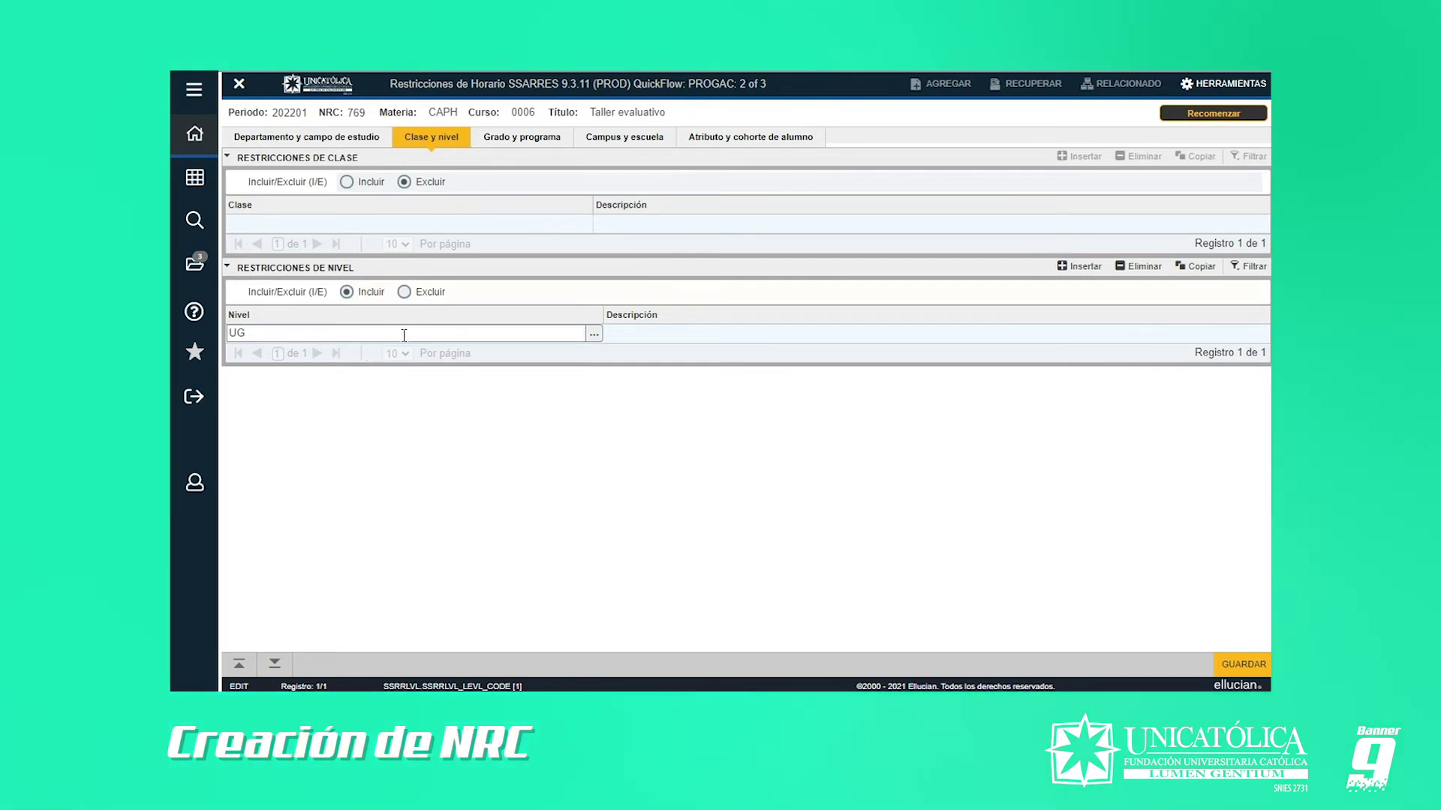
# Add an Incluir program restriction for TSOC under Restricciones de Programa.
pyautogui.click(531, 141)
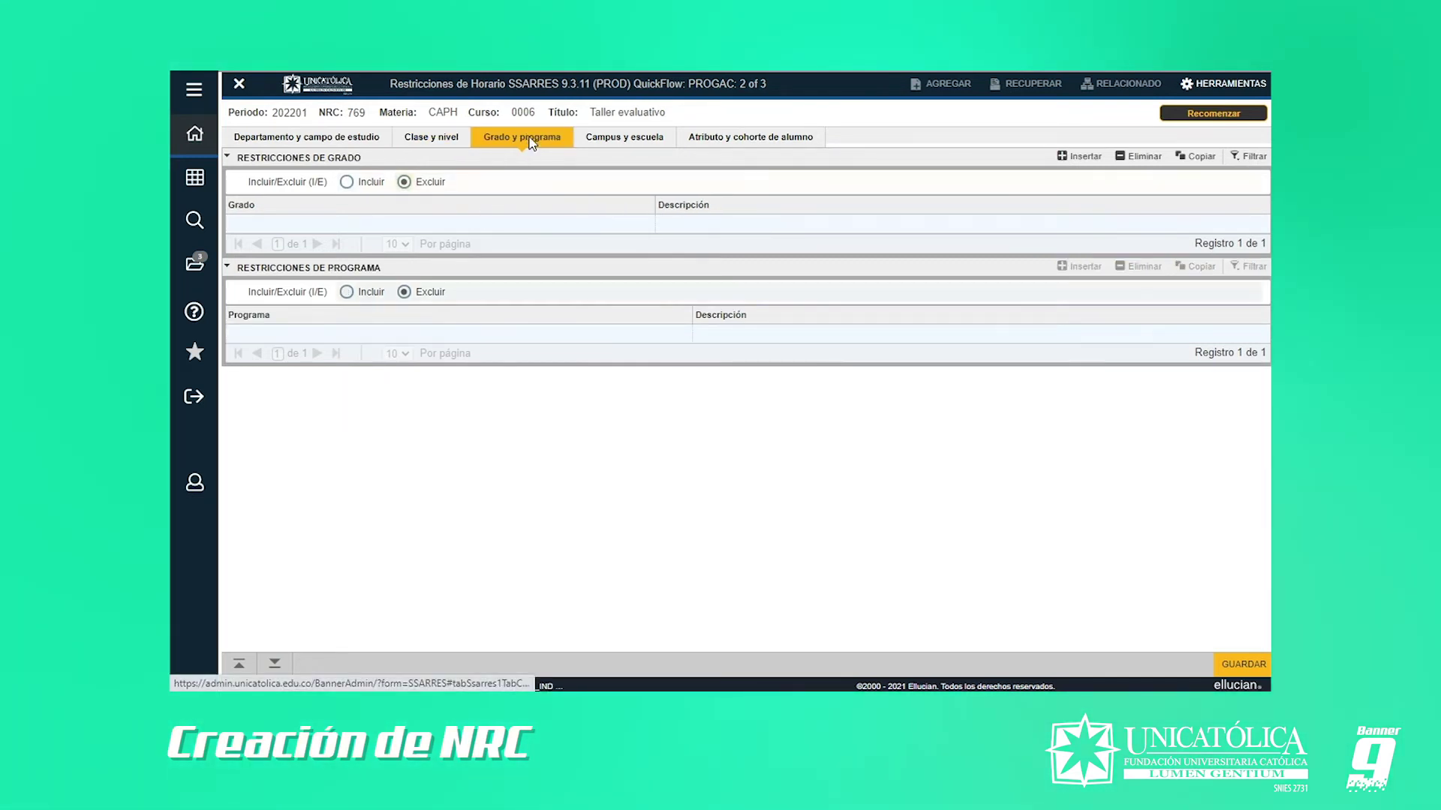
pyautogui.click(345, 293)
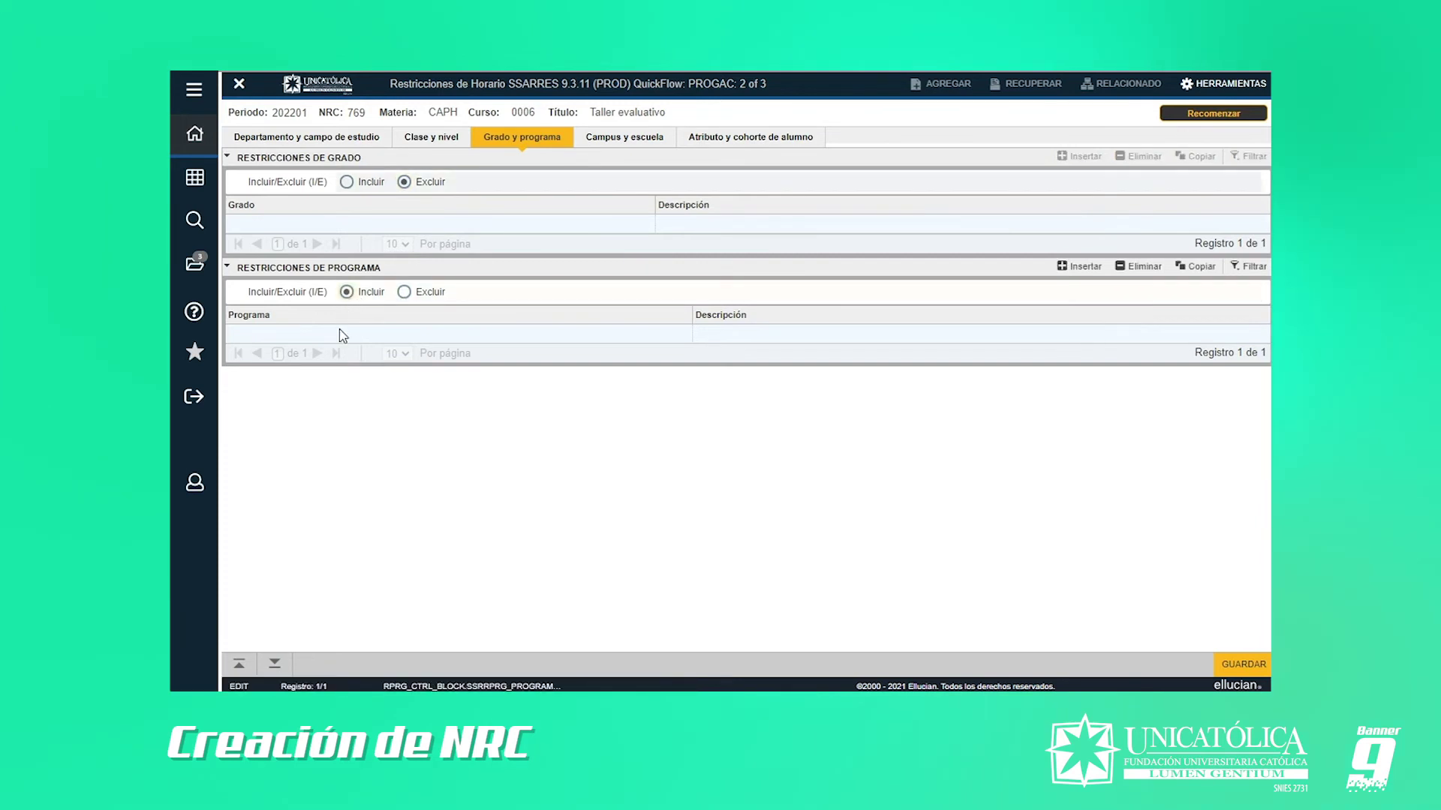
pyautogui.click(343, 338)
pyautogui.write('TSOC')
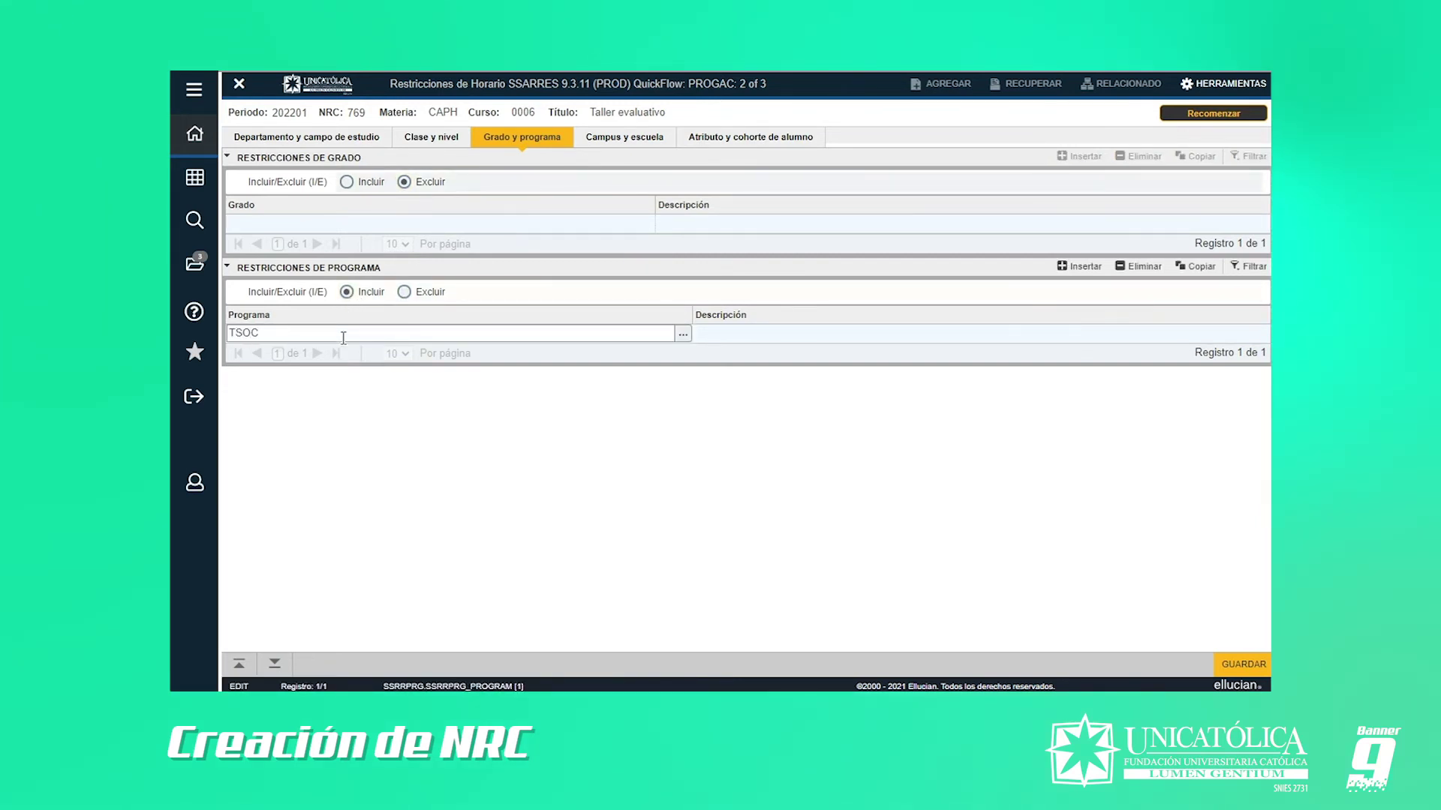
pyautogui.click(617, 143)
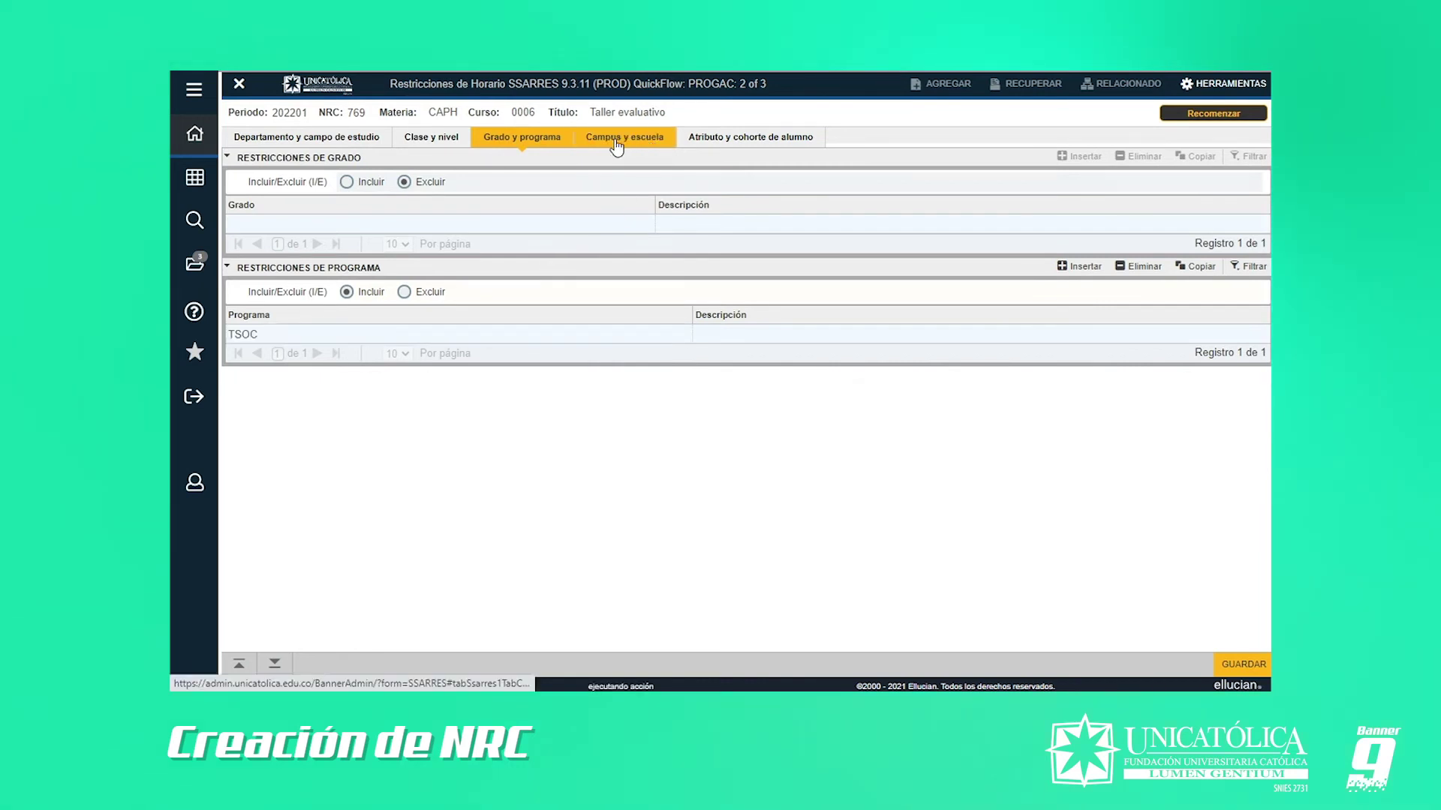
# Include campus CAL, save all restrictions, and advance the QuickFlow to SHAGCOM.
pyautogui.click(346, 183)
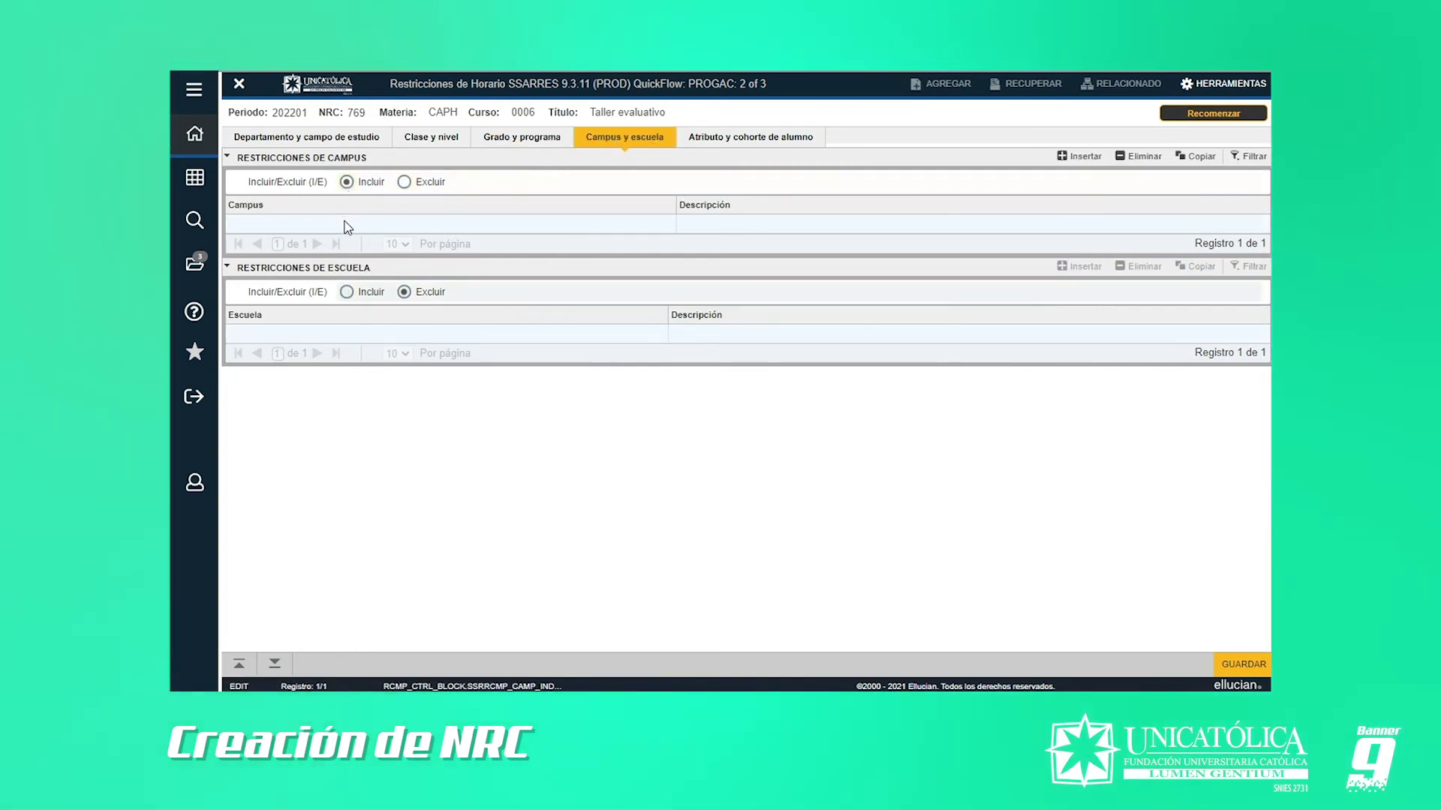
pyautogui.click(349, 223)
pyautogui.write('CAL')
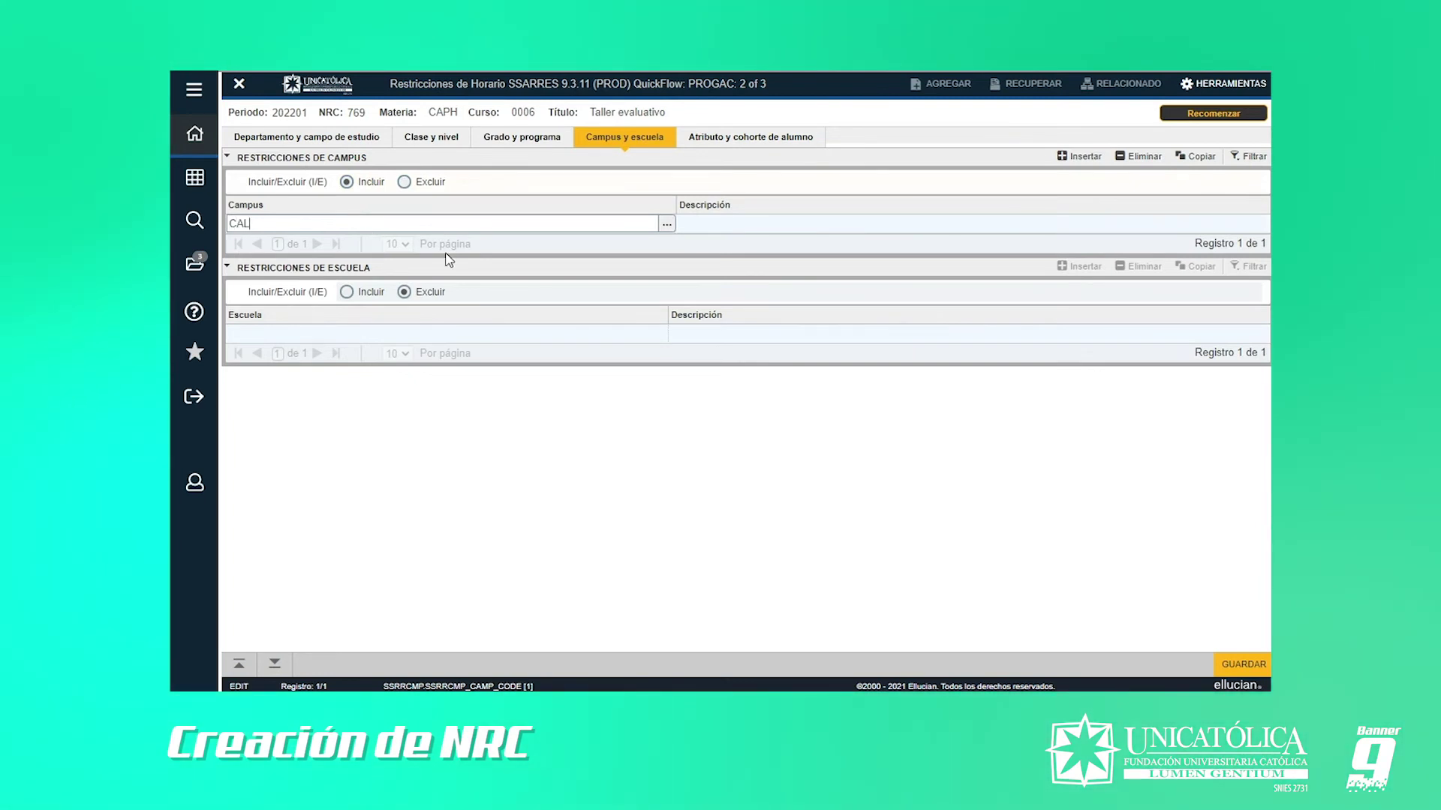
pyautogui.press('F10')
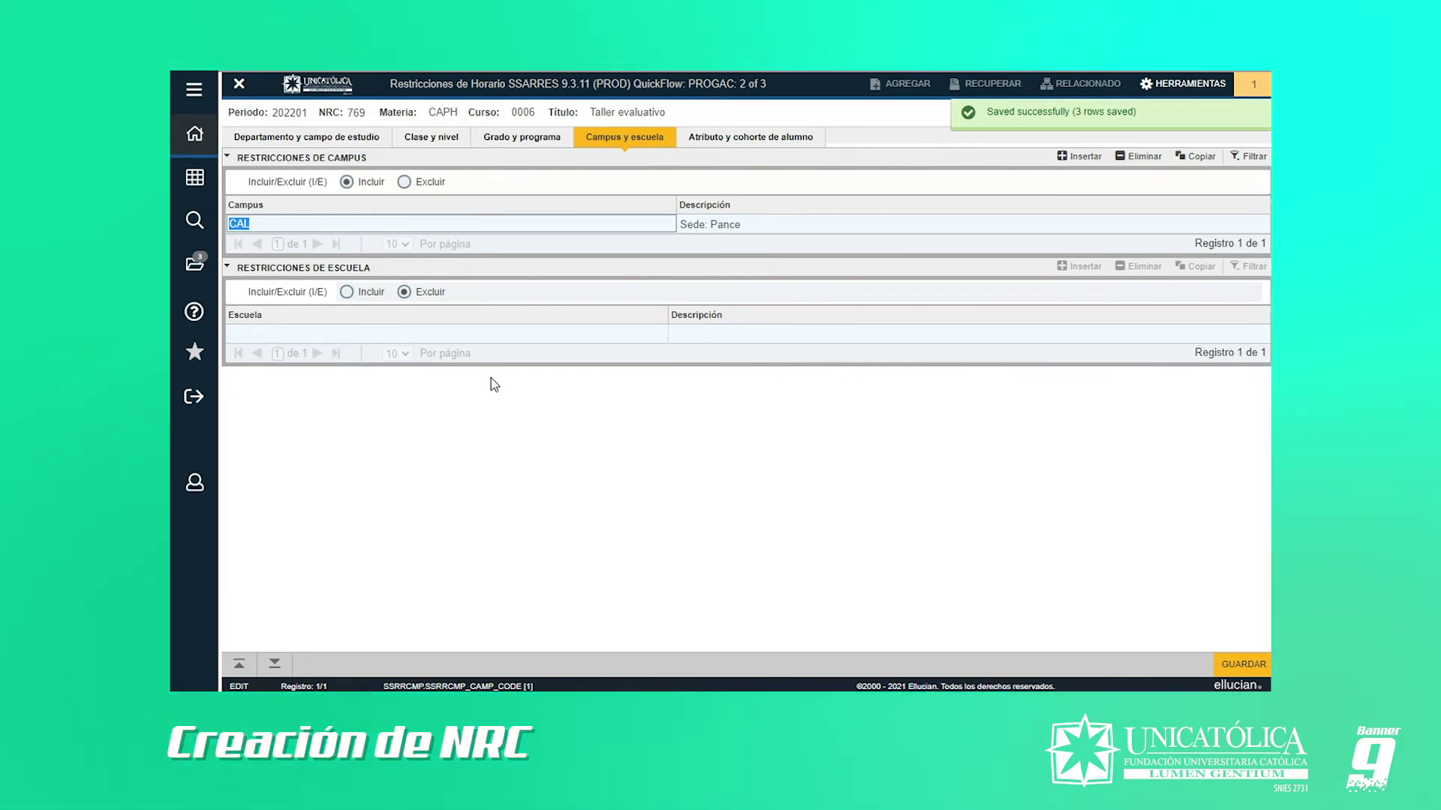
pyautogui.hotkey('ctrl', 'q')
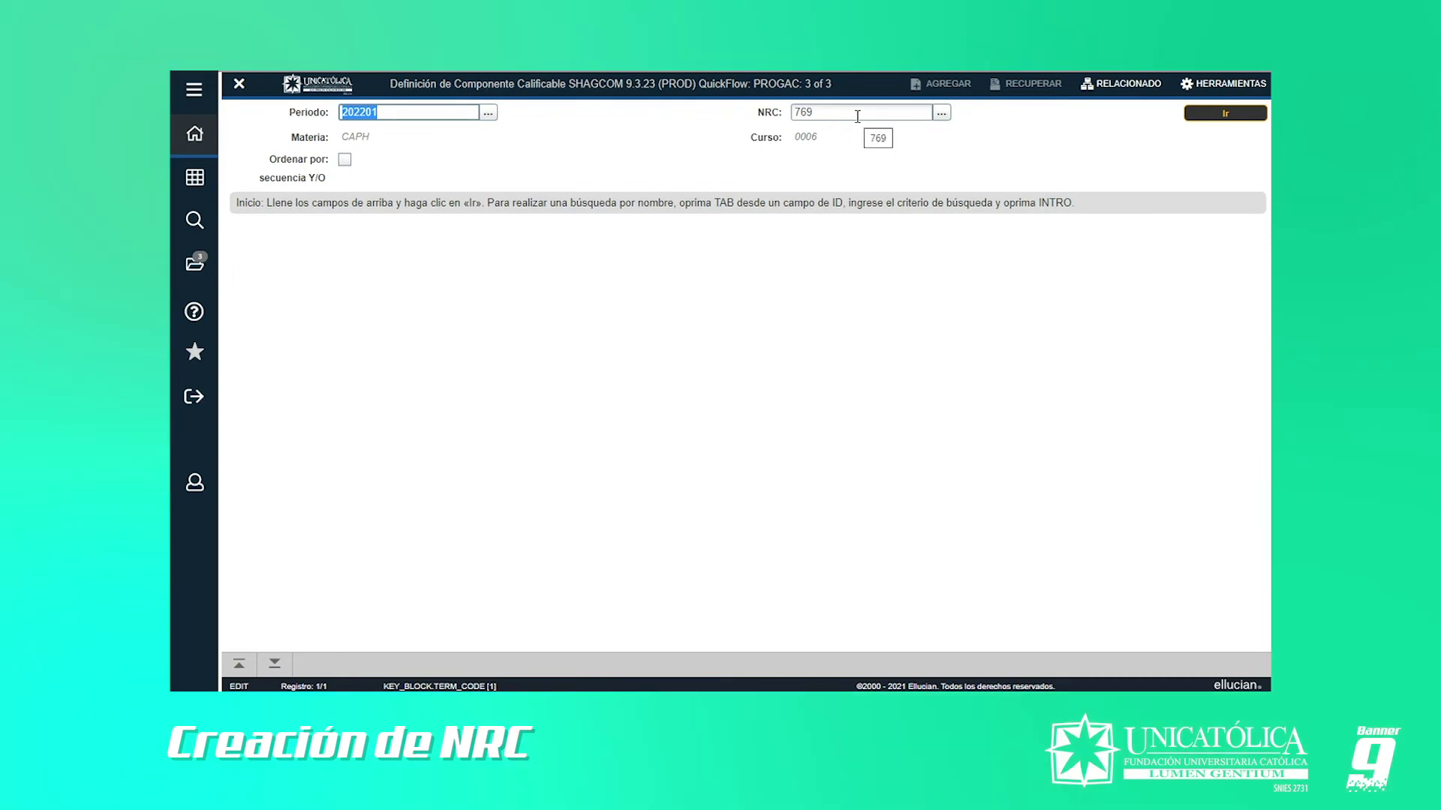
# Load SHAGCOM for NRC 769, choose NUMERICA as the Escala de calificación, and save.
pyautogui.click(1227, 114)
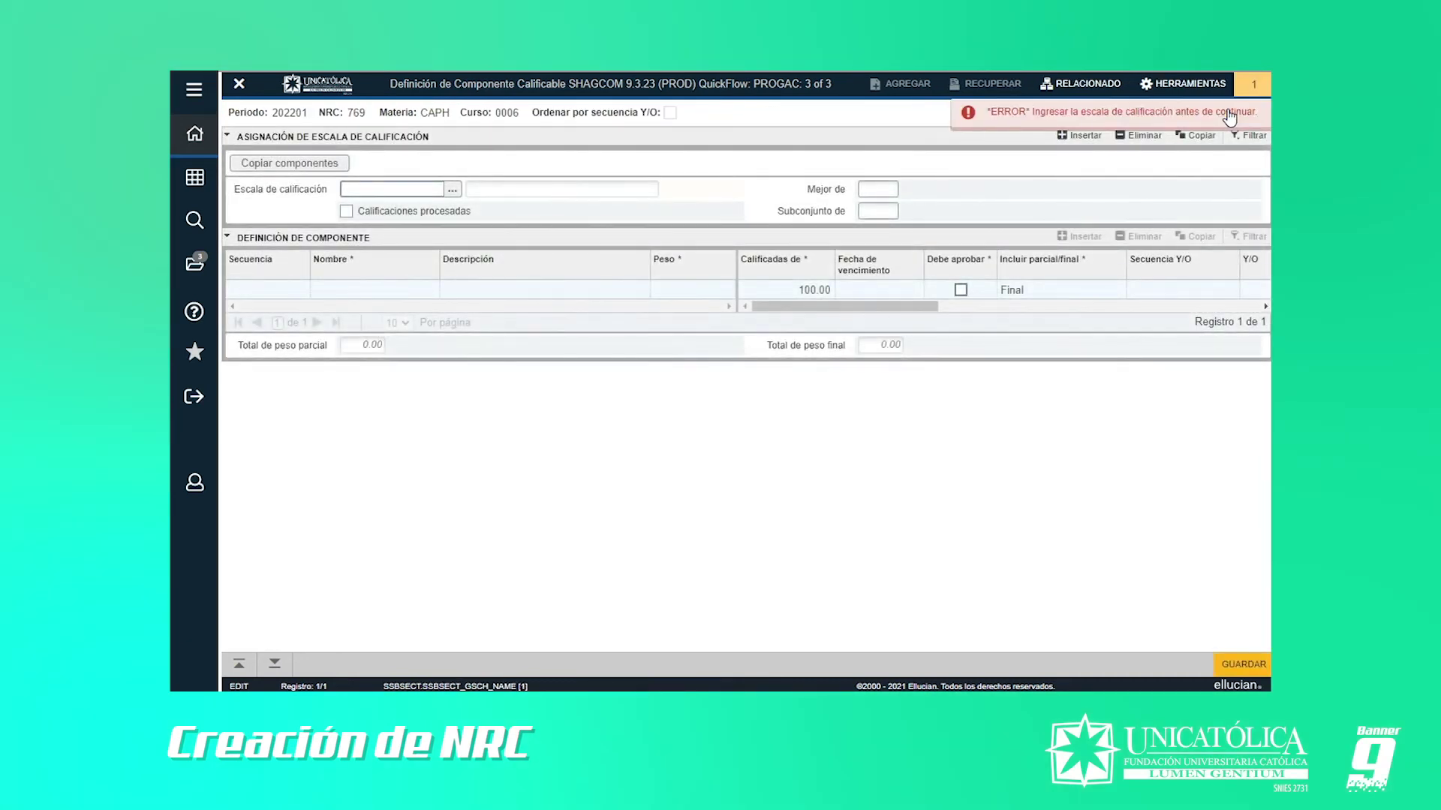
pyautogui.click(1253, 88)
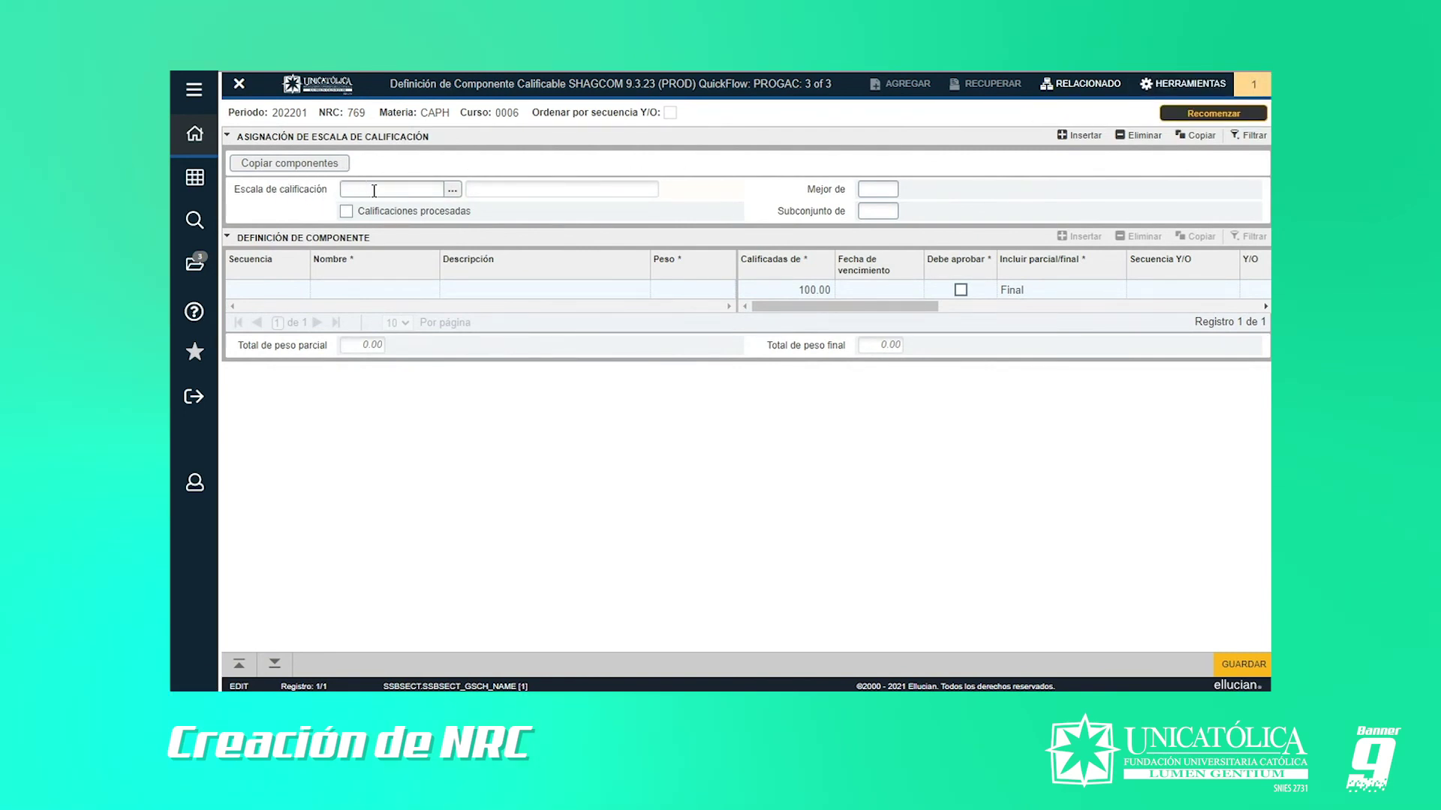
pyautogui.click(451, 192)
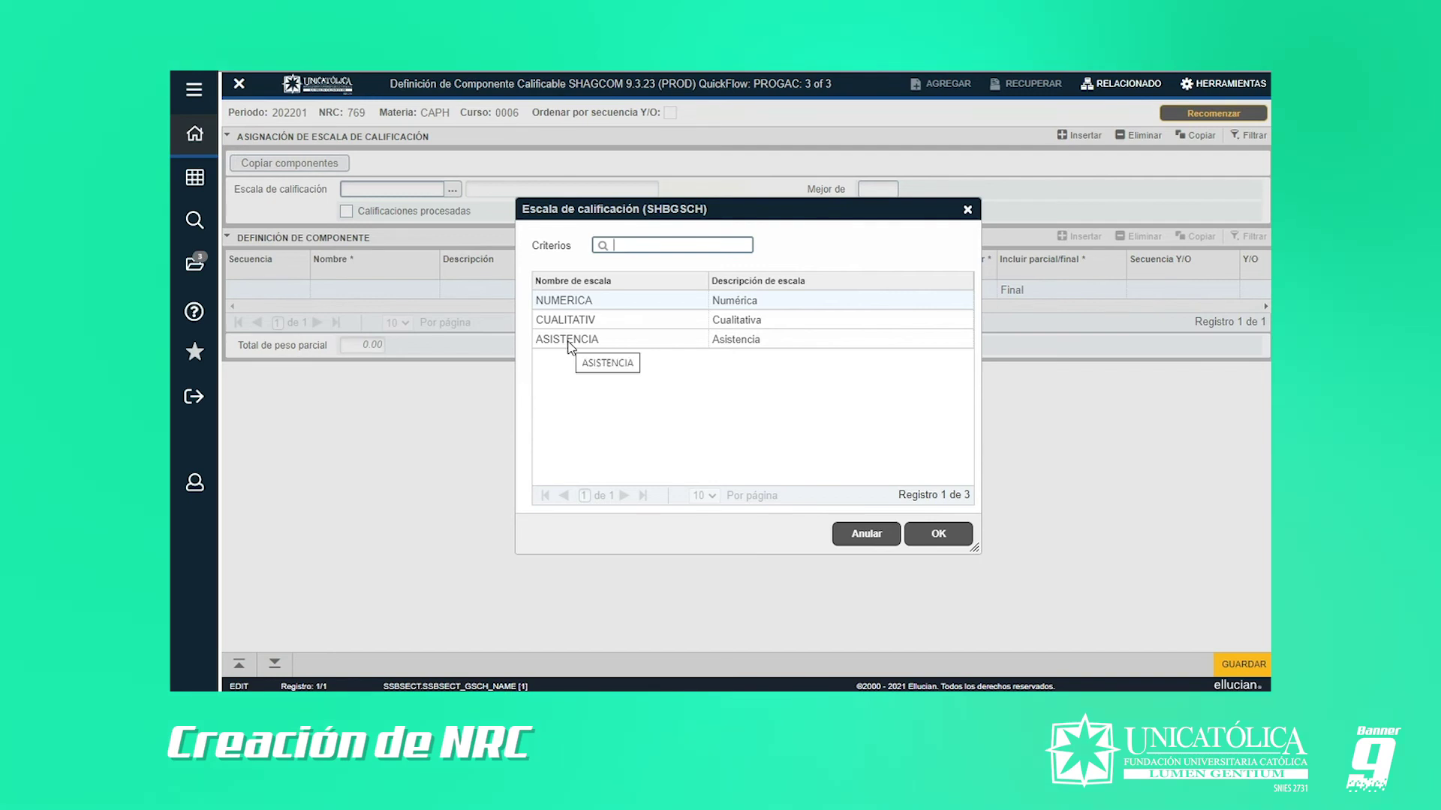
pyautogui.doubleClick(574, 302)
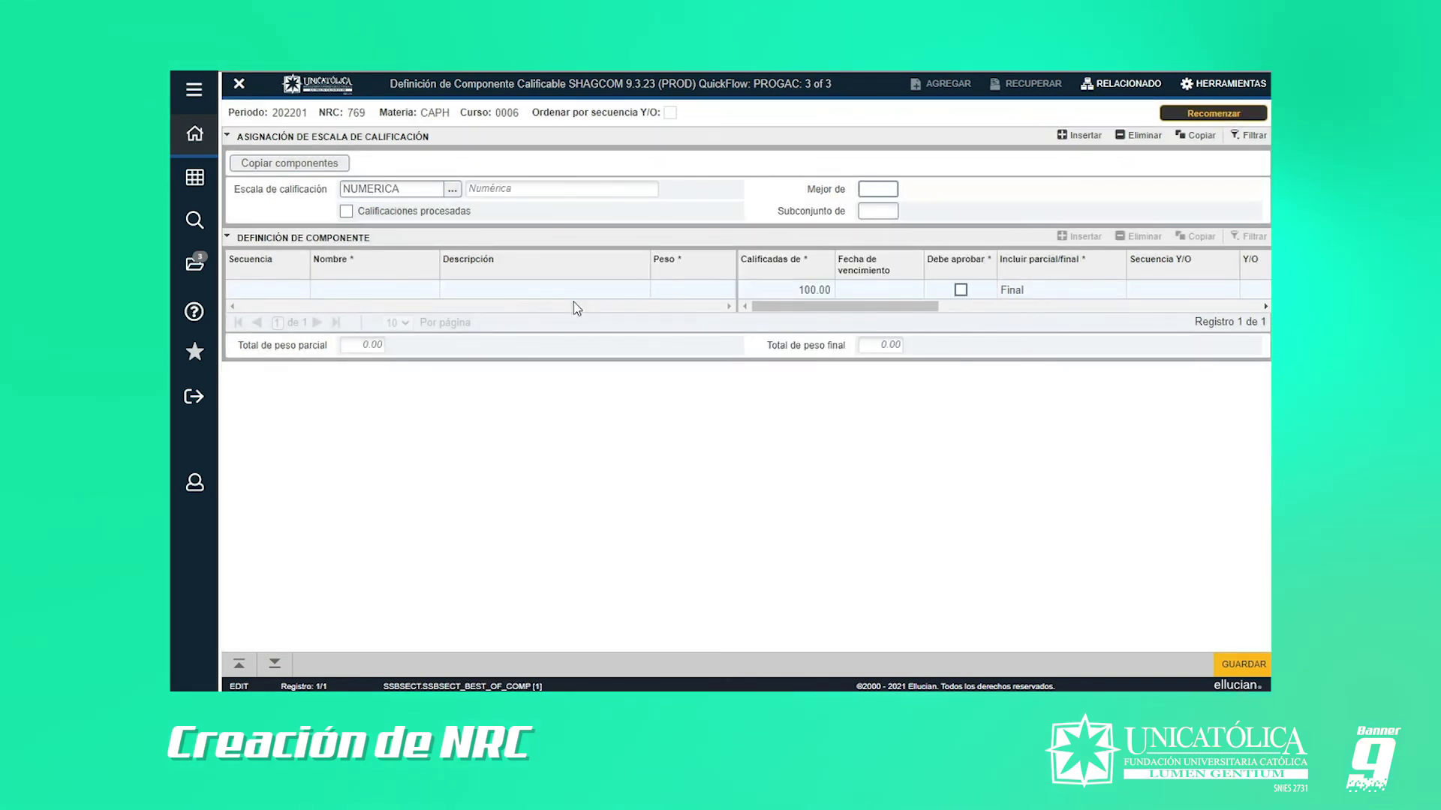
pyautogui.press('F10')
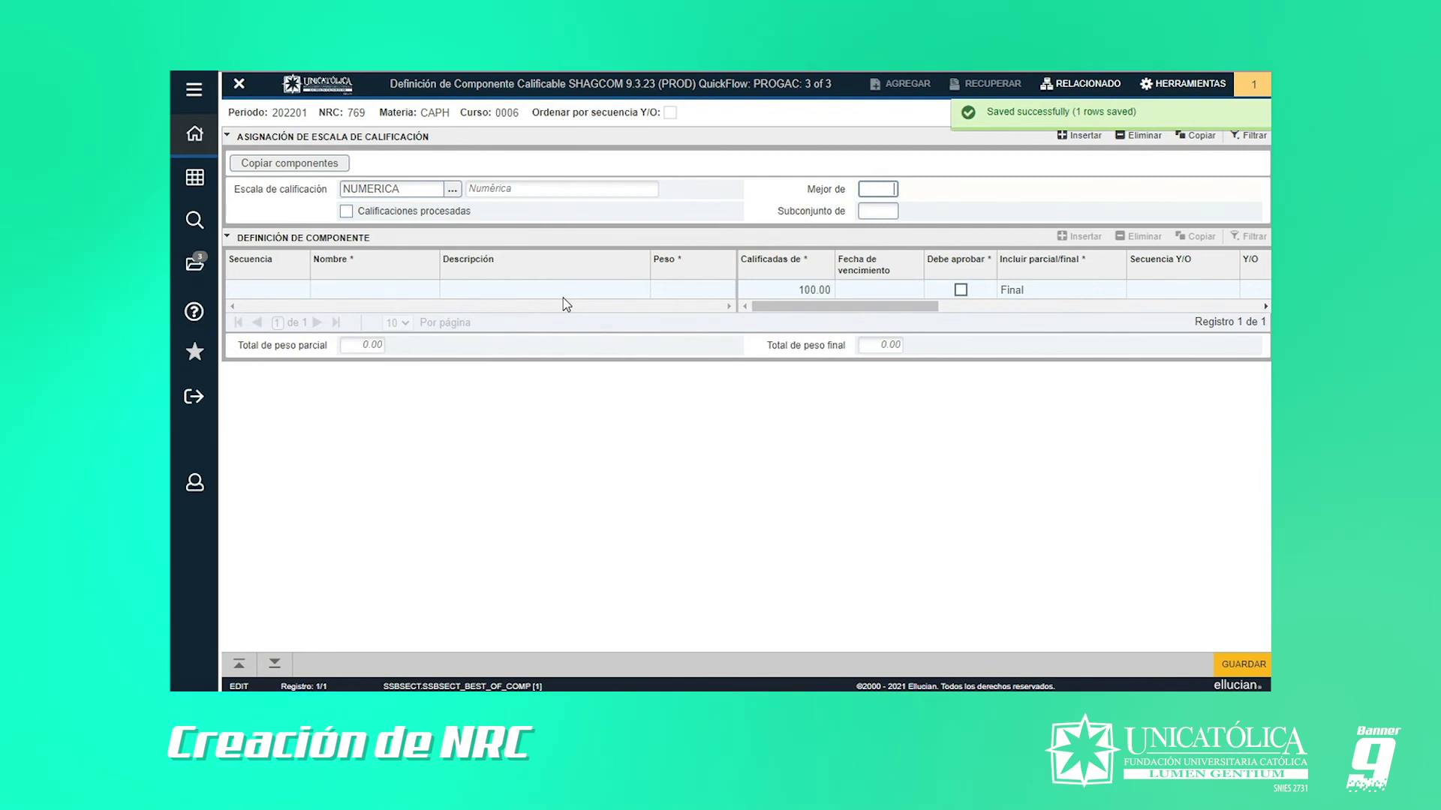
# Copy grade components from term 202201 NRC 714, save them, and exit the form.
pyautogui.click(319, 166)
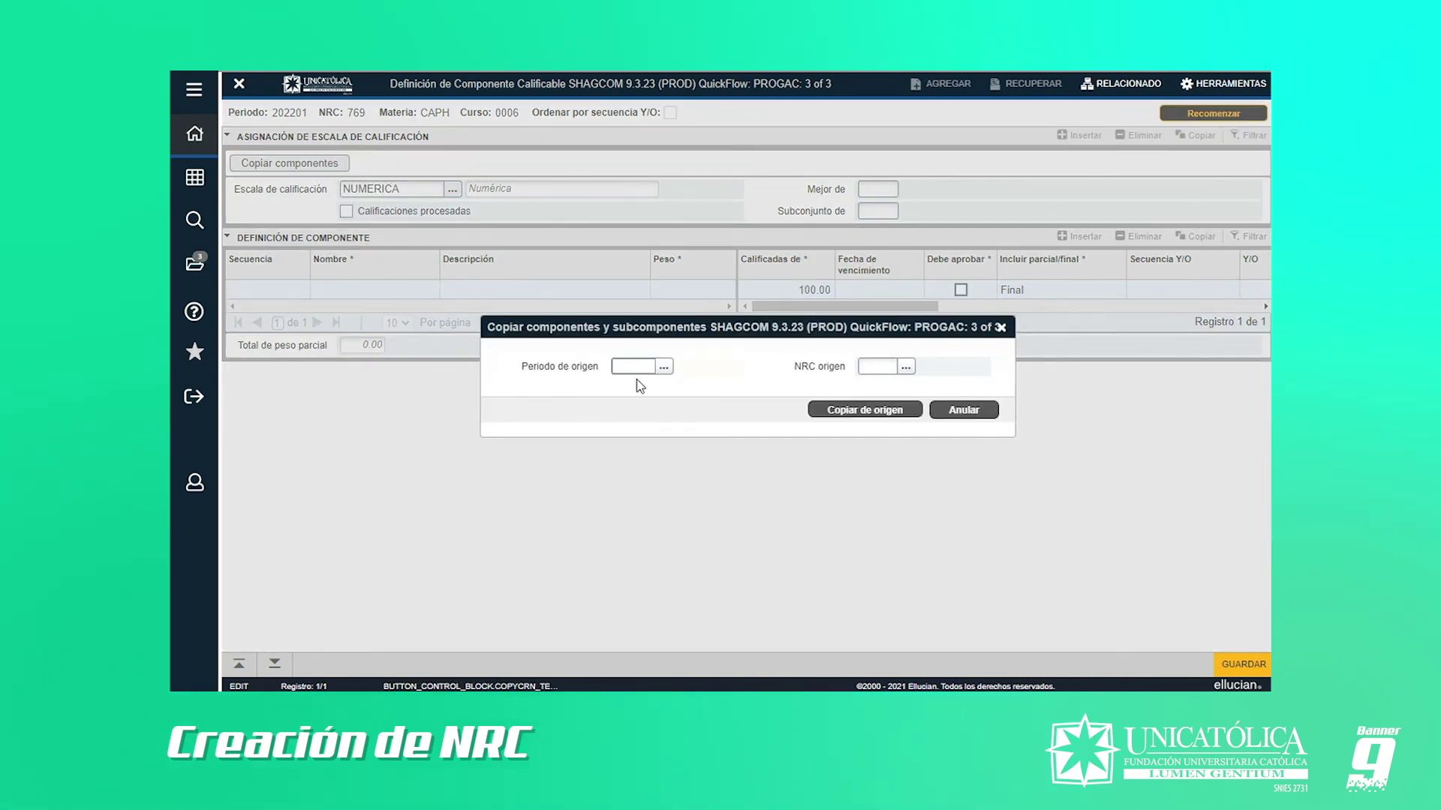
pyautogui.write('20')
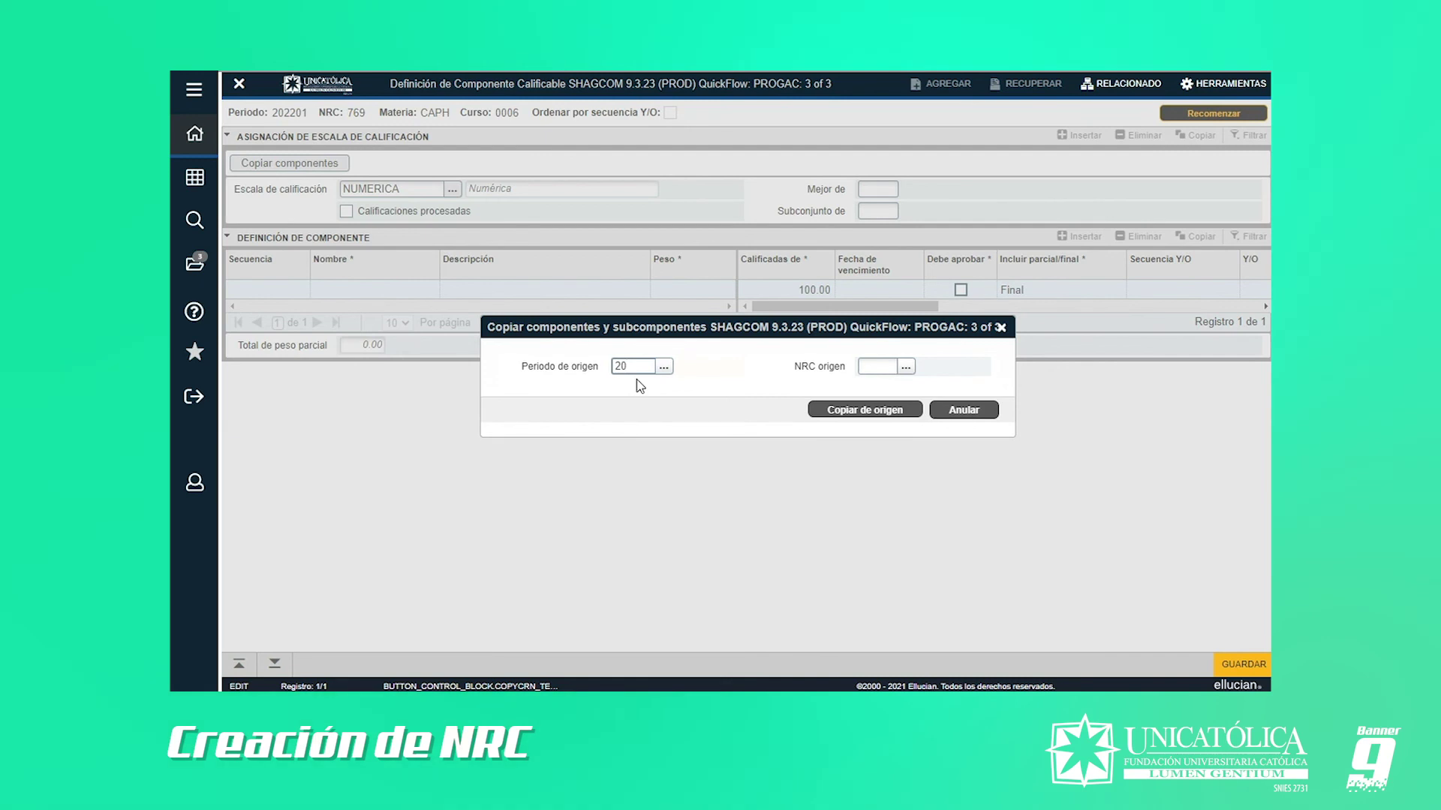
pyautogui.write('2201')
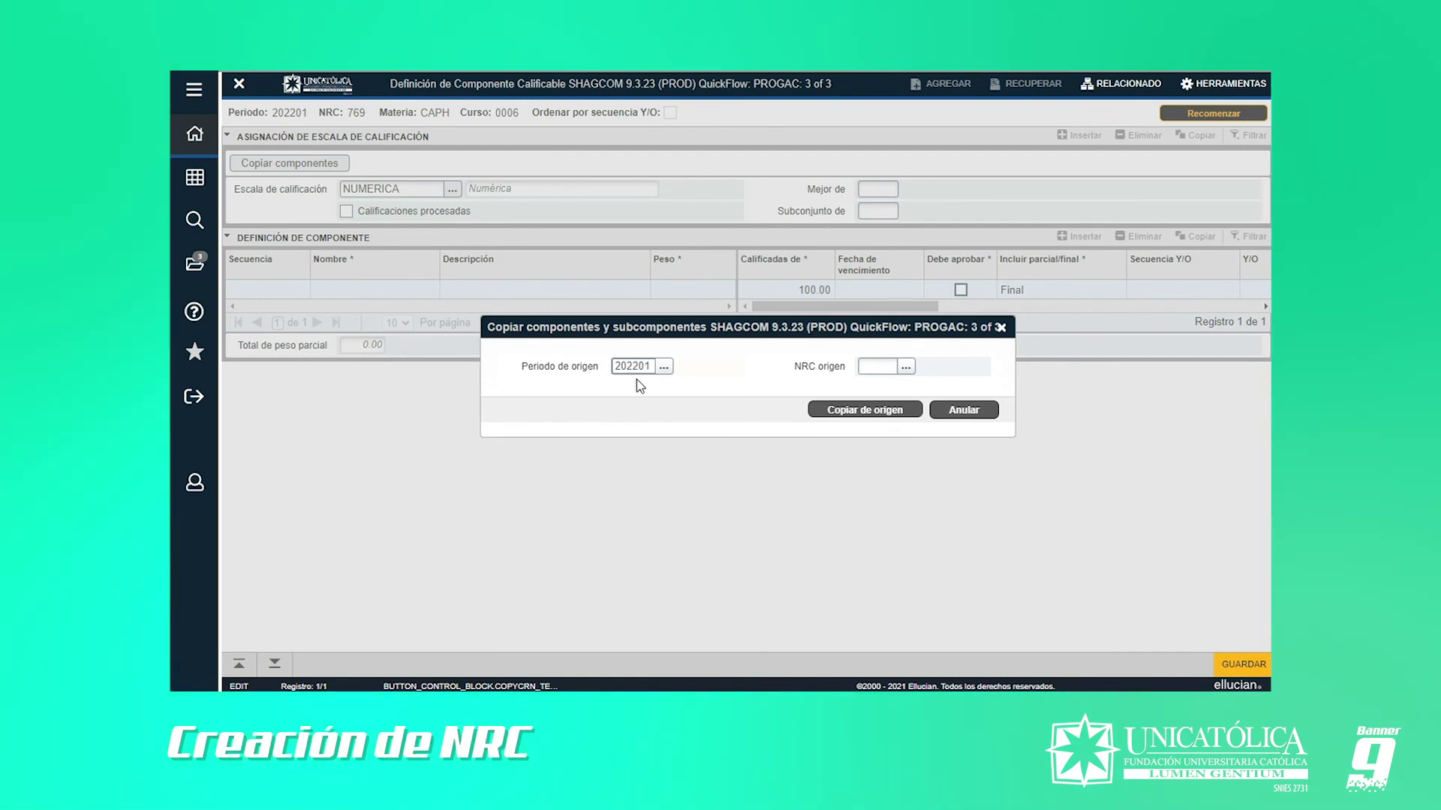
pyautogui.click(888, 367)
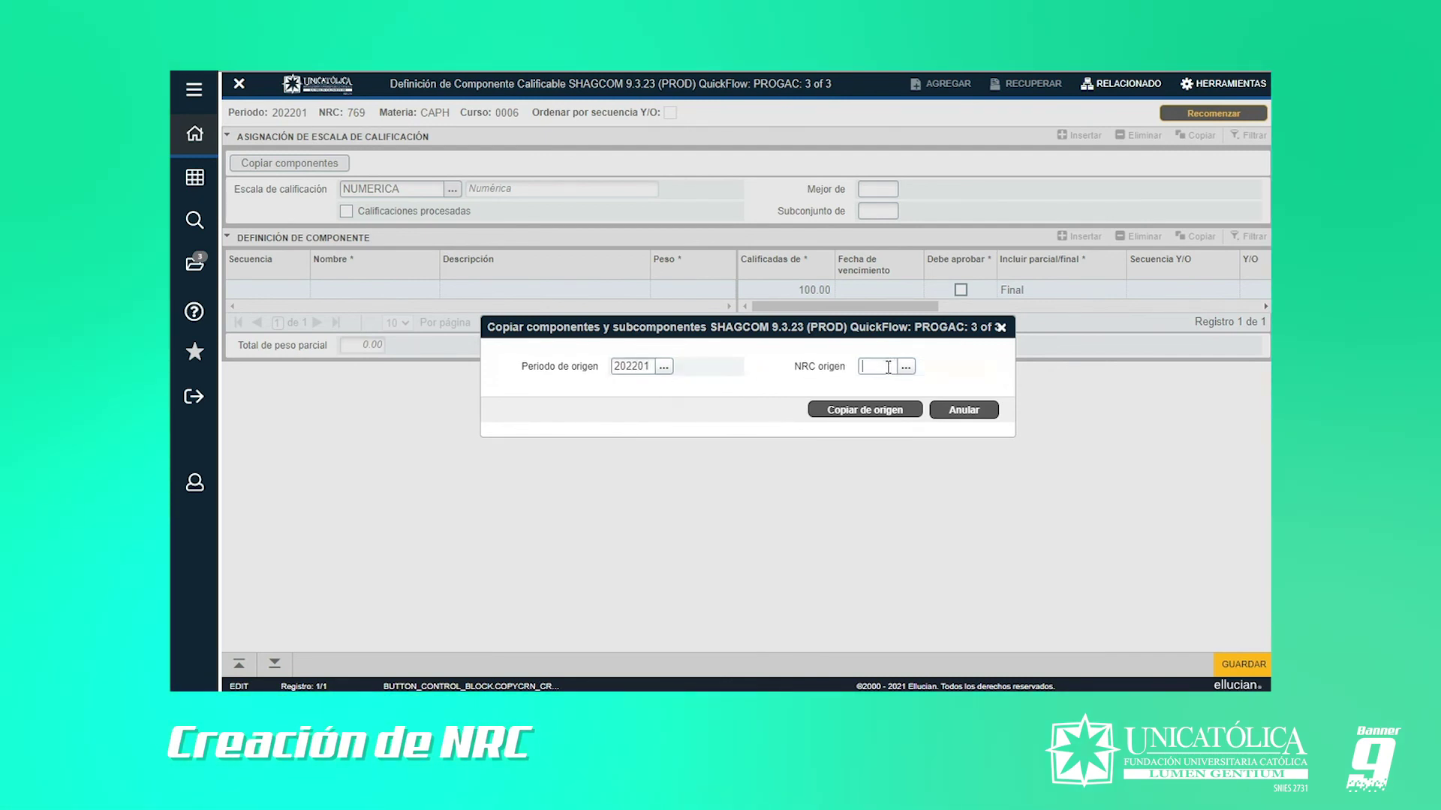
pyautogui.write('714')
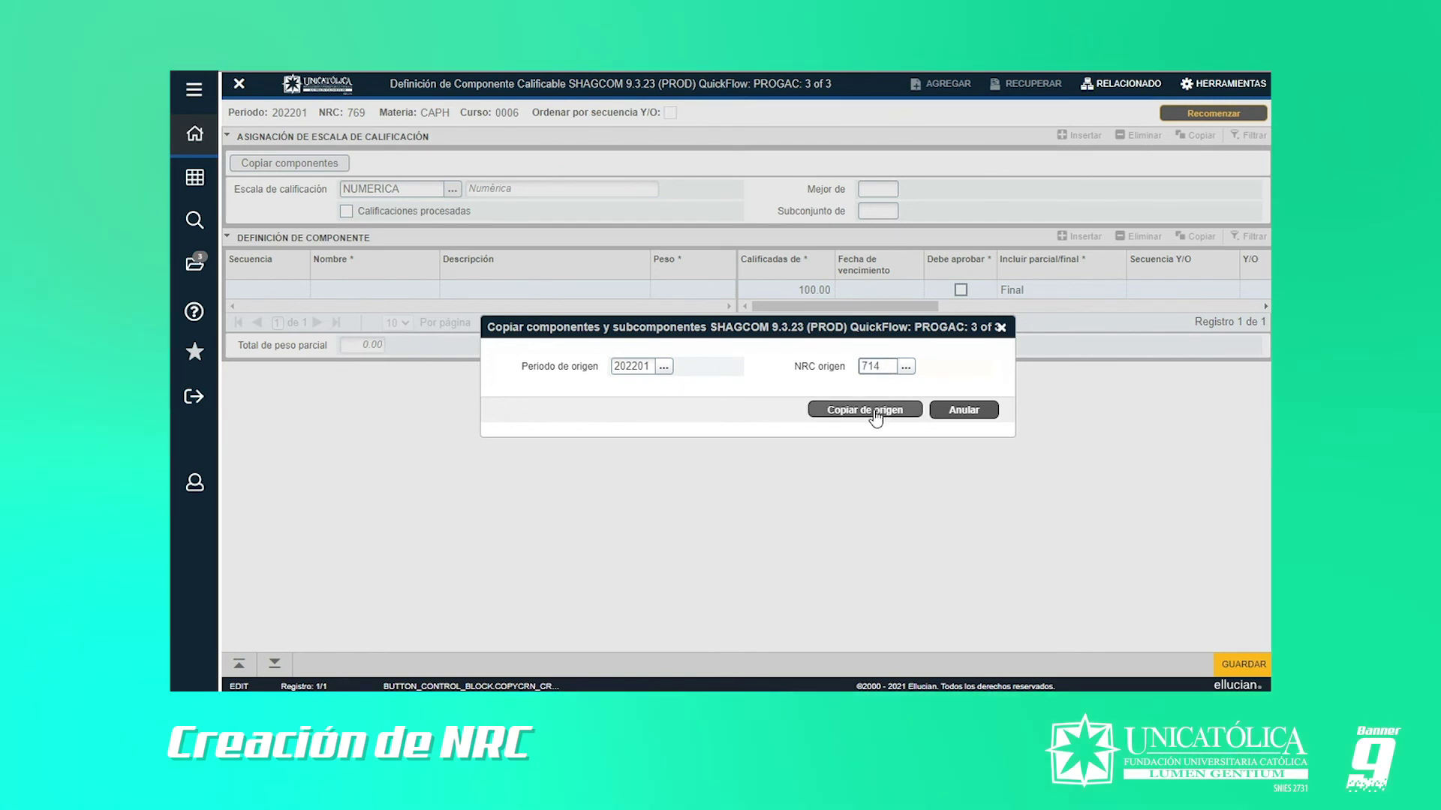
pyautogui.click(876, 414)
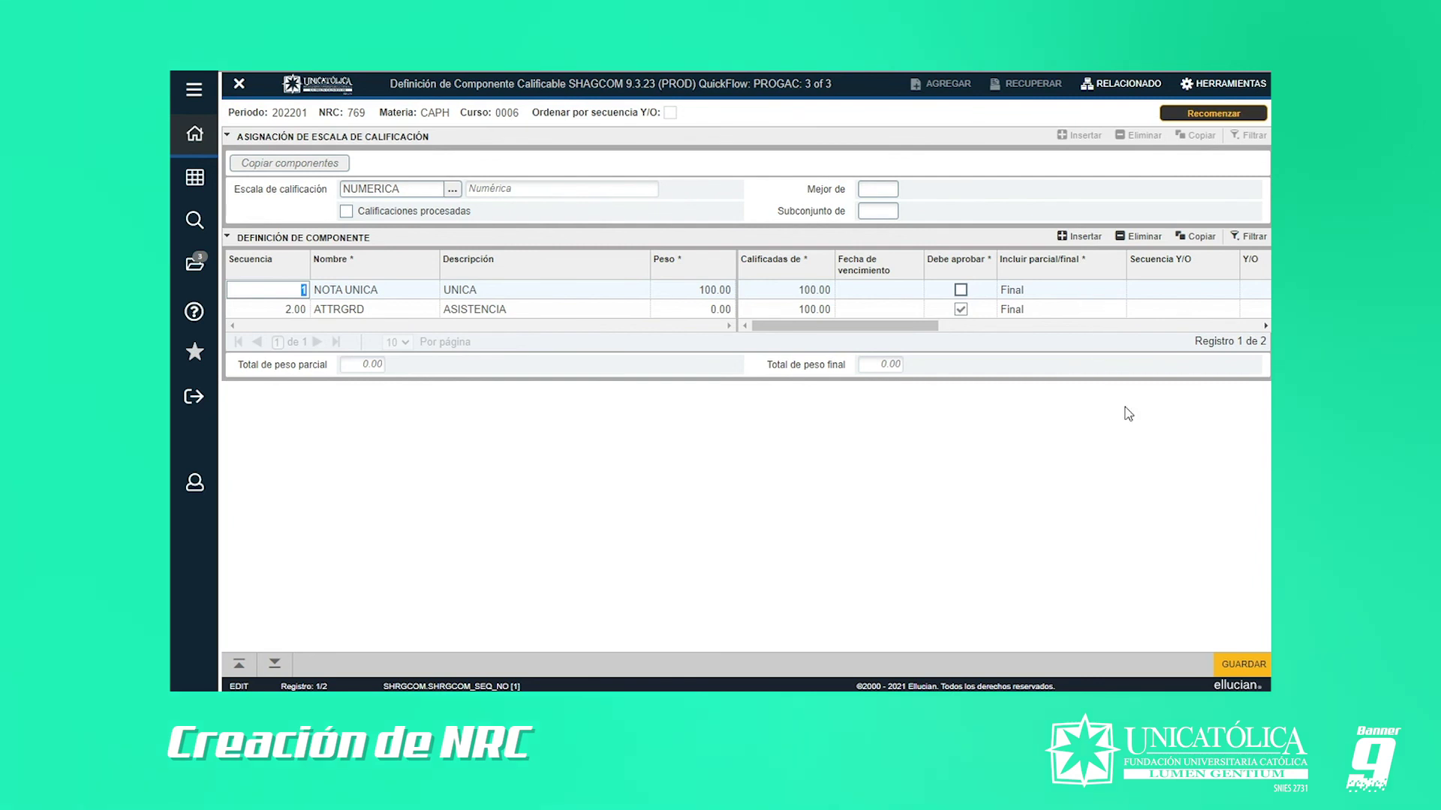
pyautogui.click(1238, 668)
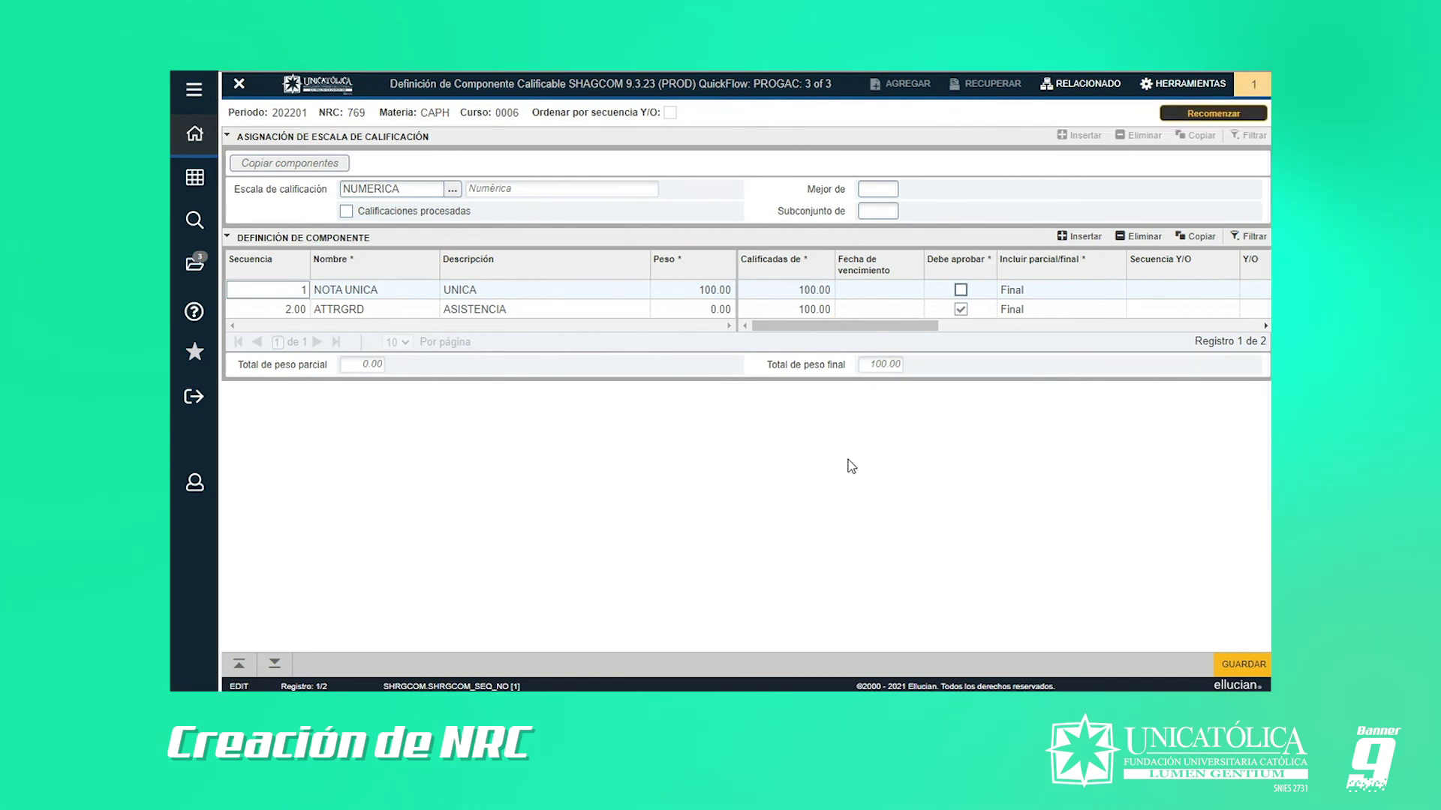
pyautogui.hotkey('ctrl', 'q')
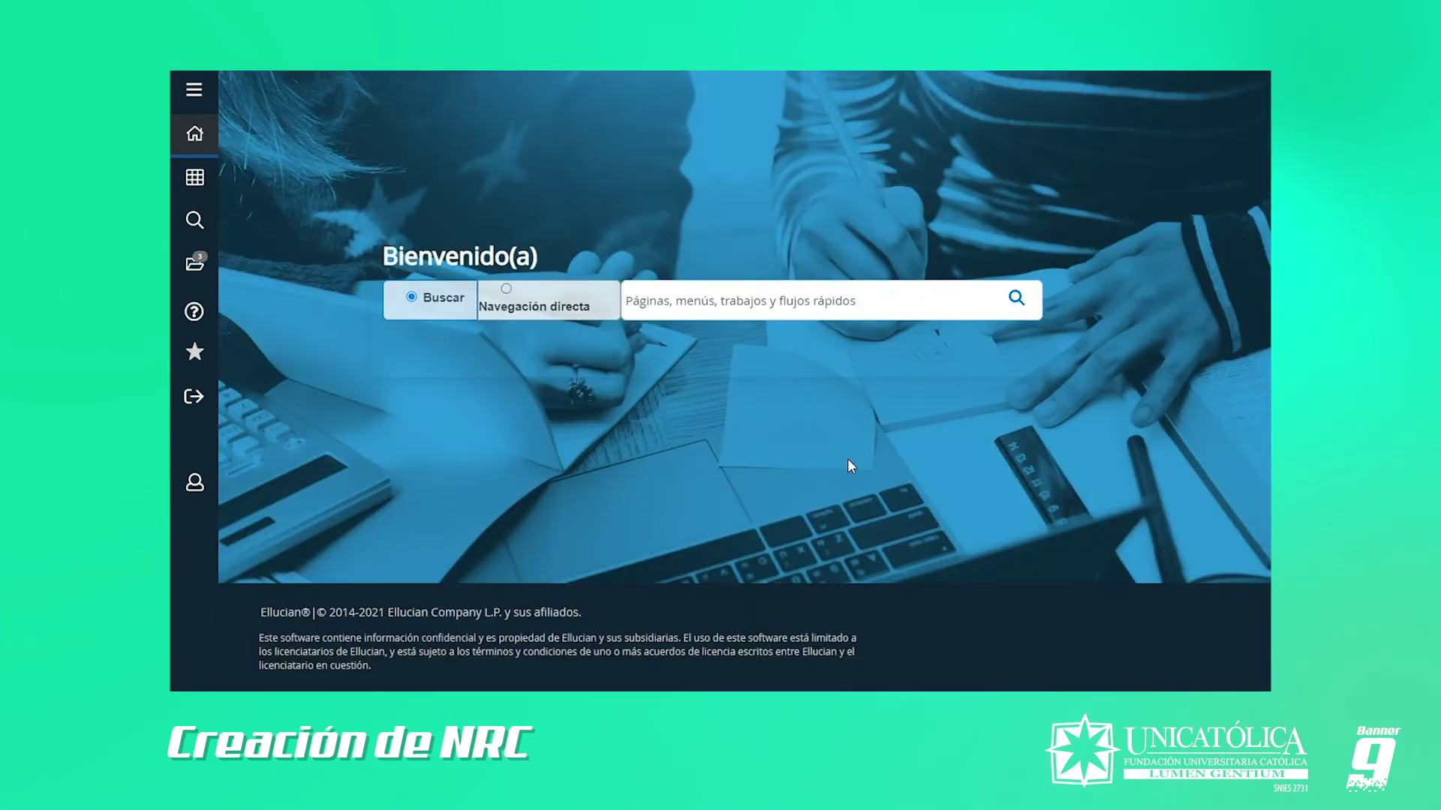